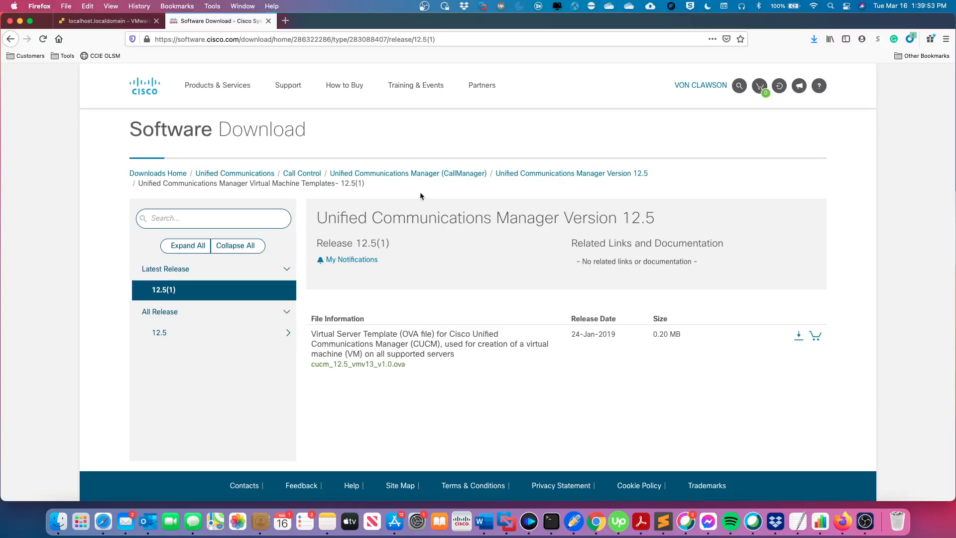
Search 'callman', select Unified Communications Manager Version 12.5, and return to its software-type list.
{"action": "left_click", "coordinate": [160, 174]}
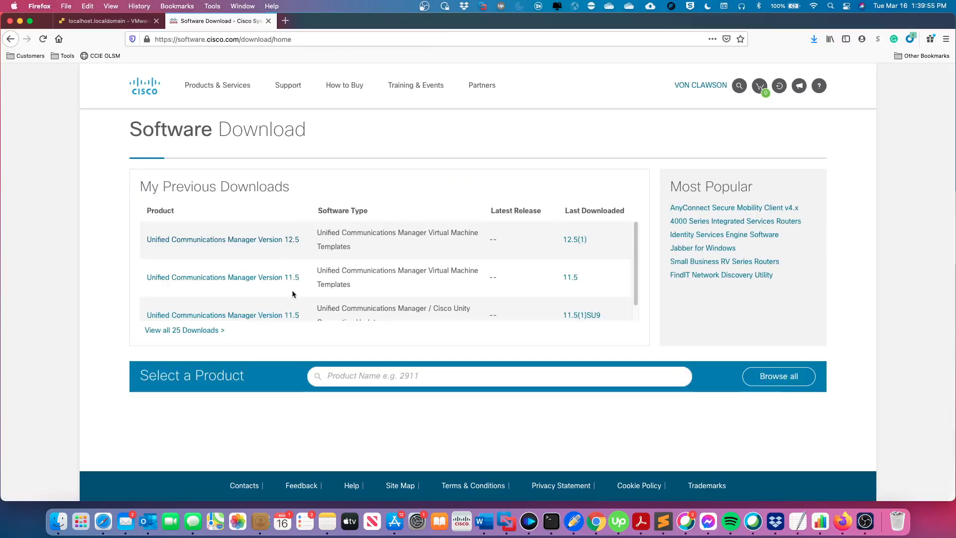
{"action": "left_click", "coordinate": [334, 377]}
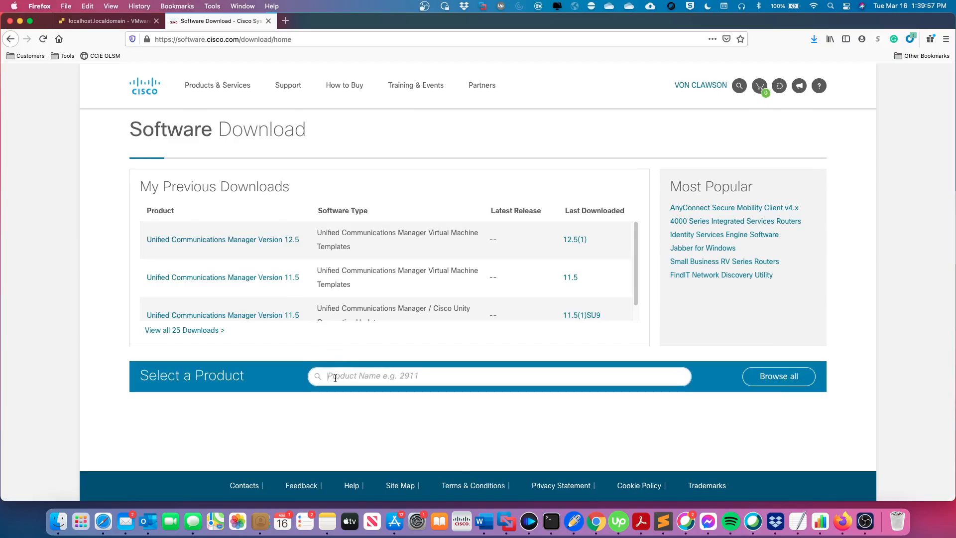
{"action": "type", "text": "call"}
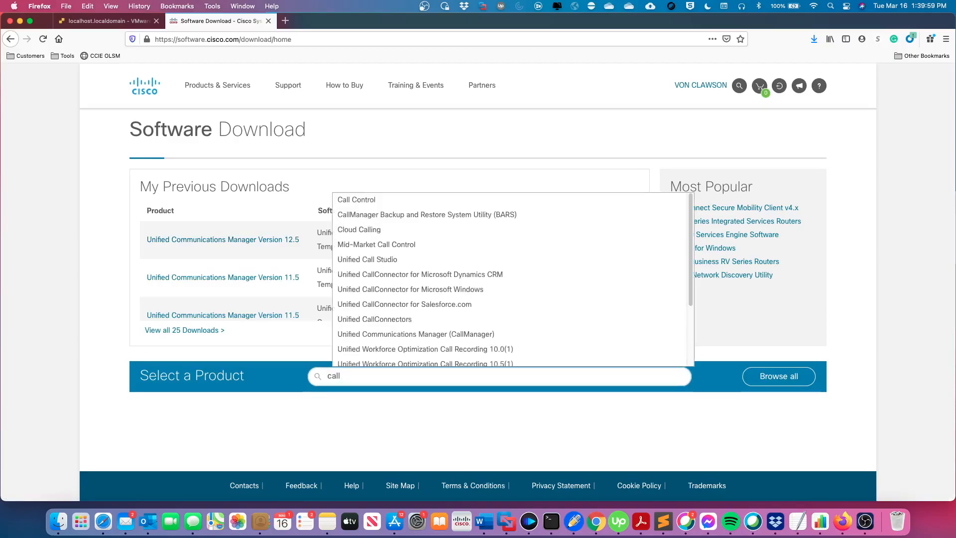
{"action": "type", "text": "man"}
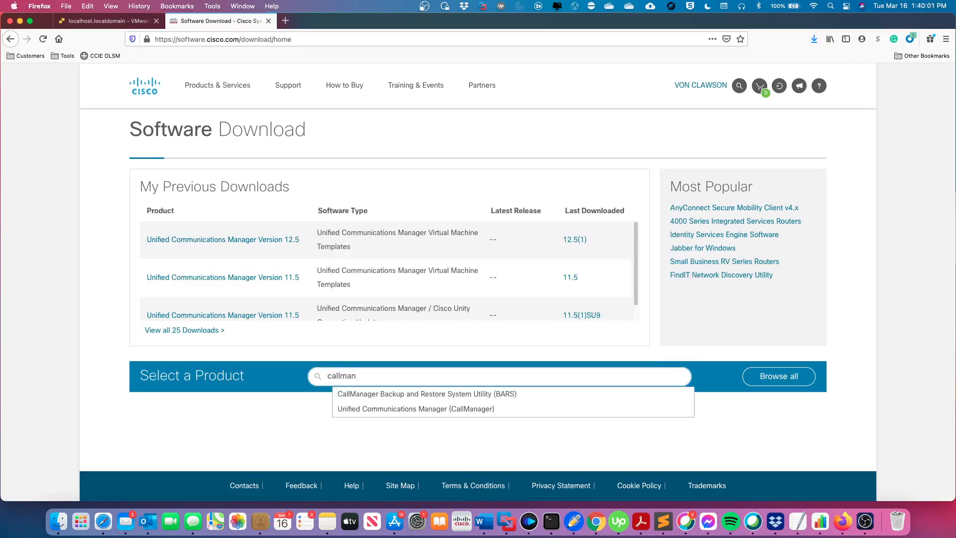
{"action": "left_click", "coordinate": [451, 409]}
{"action": "left_click", "coordinate": [711, 417]}
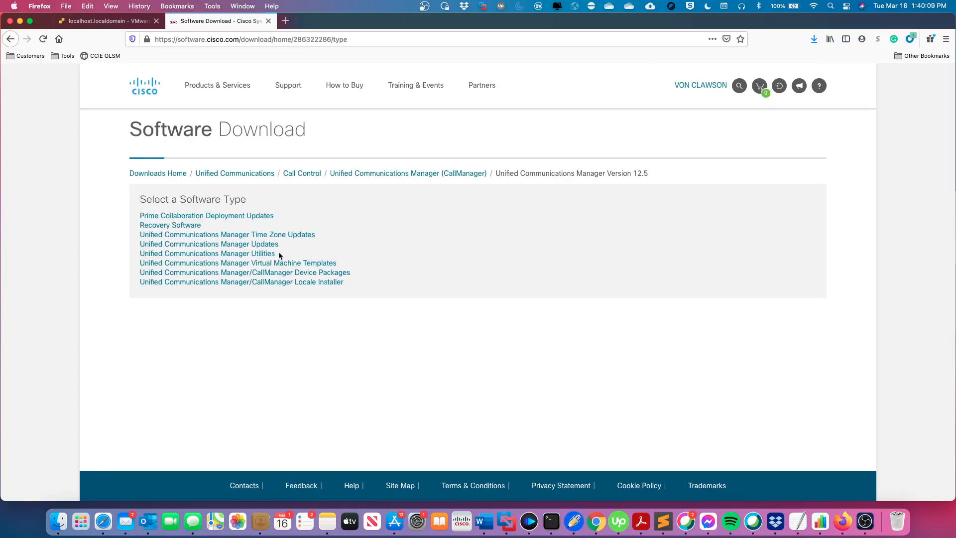
{"action": "left_click", "coordinate": [303, 263]}
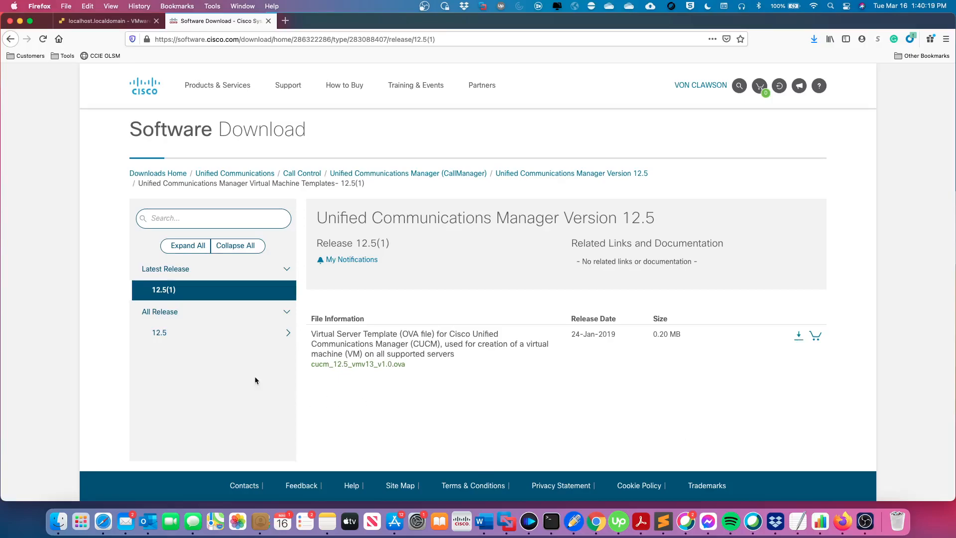
{"action": "left_click", "coordinate": [561, 175]}
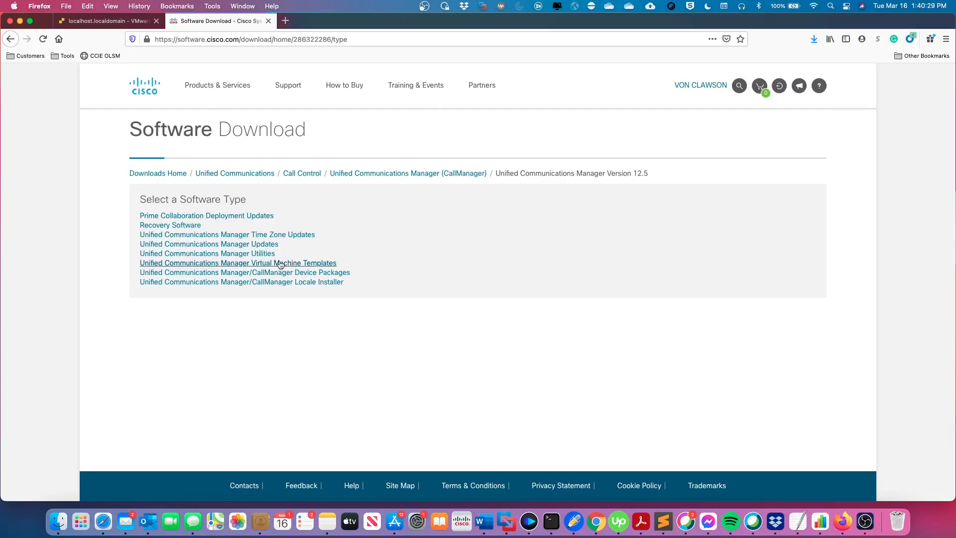
Open the Unified Communications Manager Updates 12.5(1)SU4 release and view the first install ISO's details.
{"action": "left_click", "coordinate": [266, 245]}
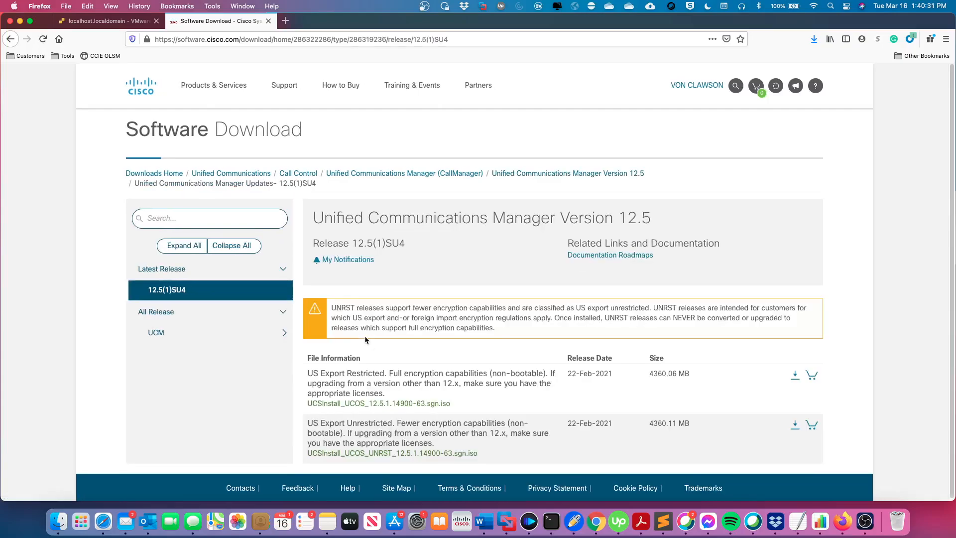
{"action": "scroll", "coordinate": [342, 357], "scroll_direction": "down", "scroll_amount": 1}
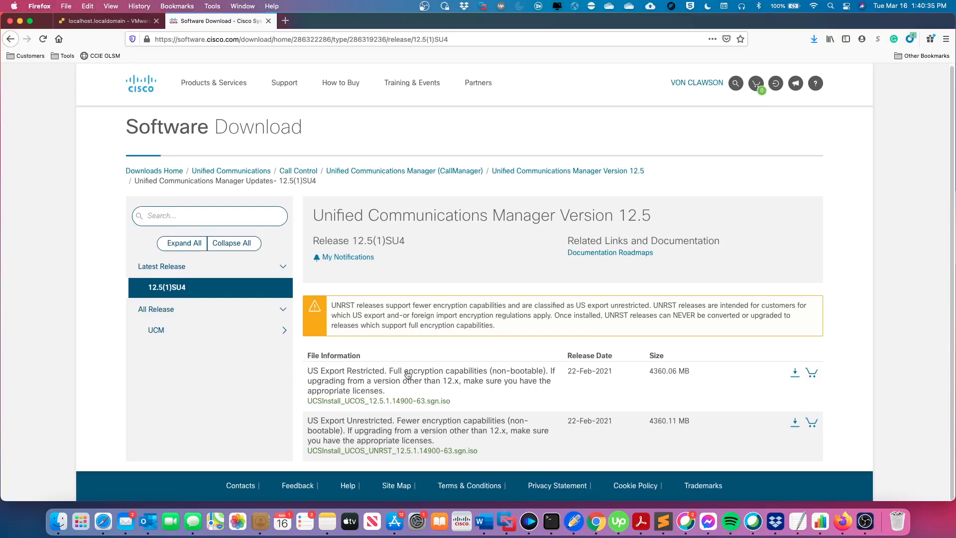
{"action": "mouse_move", "coordinate": [429, 384]}
{"action": "mouse_move", "coordinate": [496, 373]}
On the ESXi host, start a new VM deployed from an OVF or OVA file.
{"action": "left_click", "coordinate": [105, 22]}
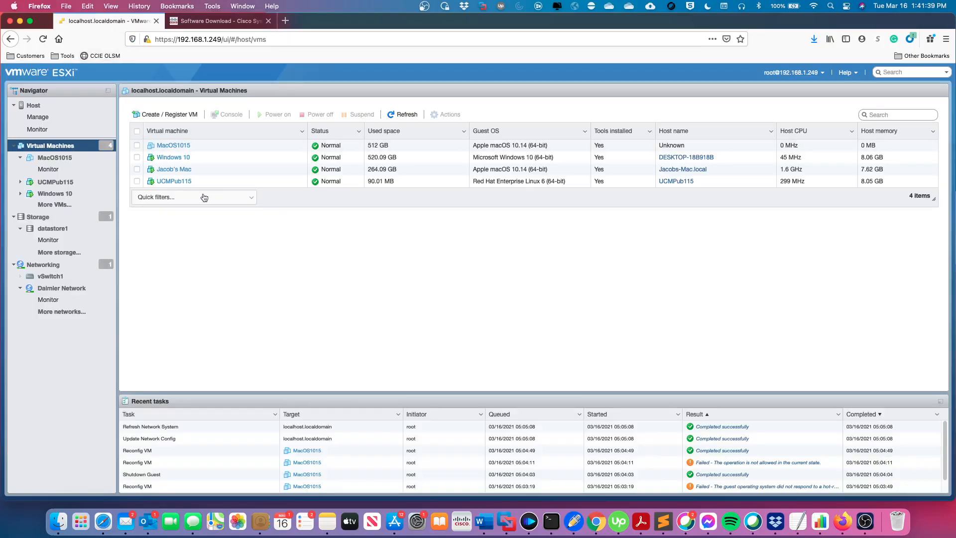
{"action": "left_click", "coordinate": [173, 115]}
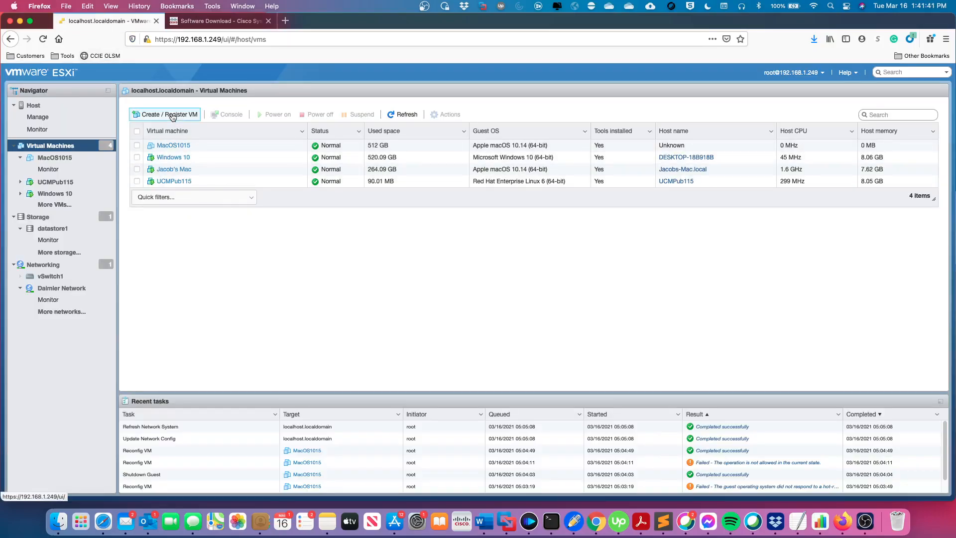
{"action": "left_click_drag", "start_coordinate": [393, 142], "coordinate": [257, 99]}
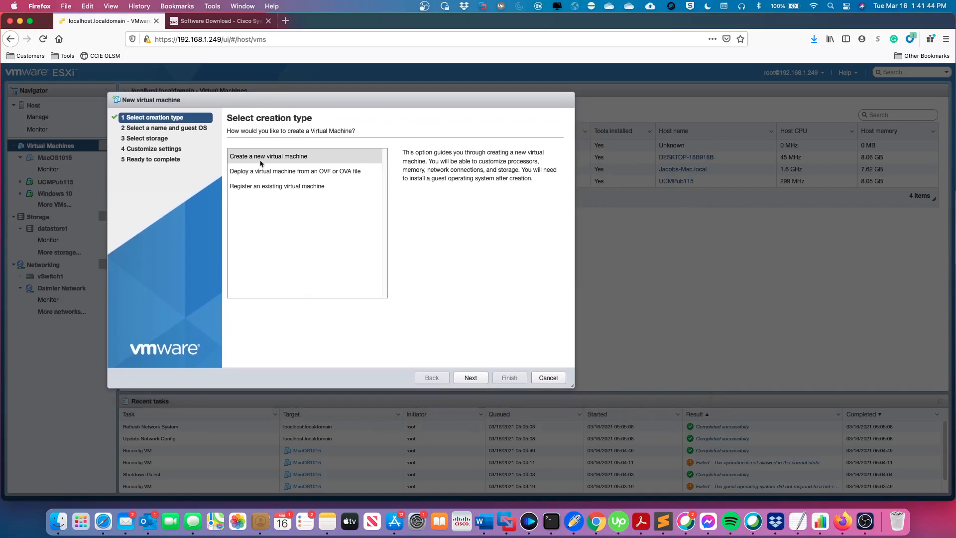
{"action": "left_click", "coordinate": [299, 172]}
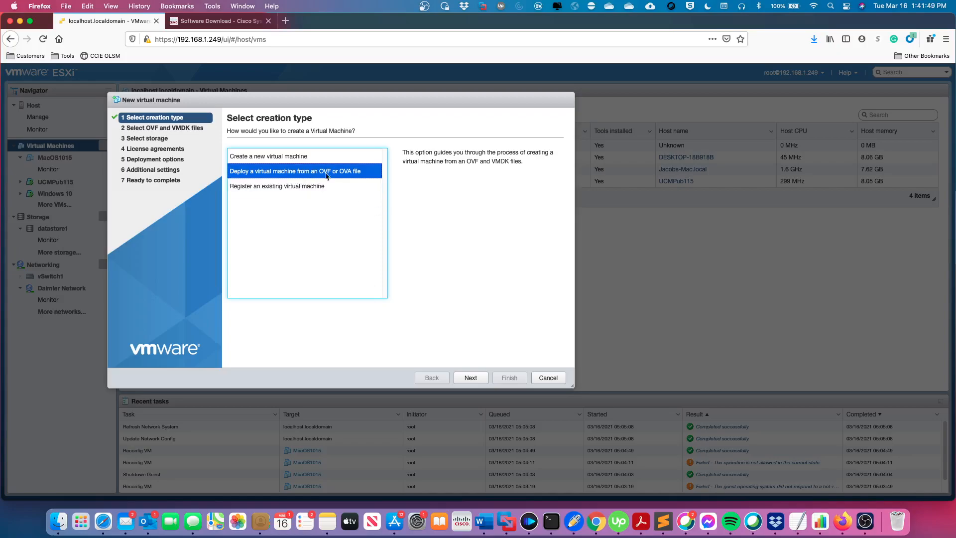
{"action": "left_click", "coordinate": [469, 377]}
Load cucm_12.5_vmv13_v1.0.ova into the wizard and name the virtual machine UCMPub125.
{"action": "left_click", "coordinate": [289, 342]}
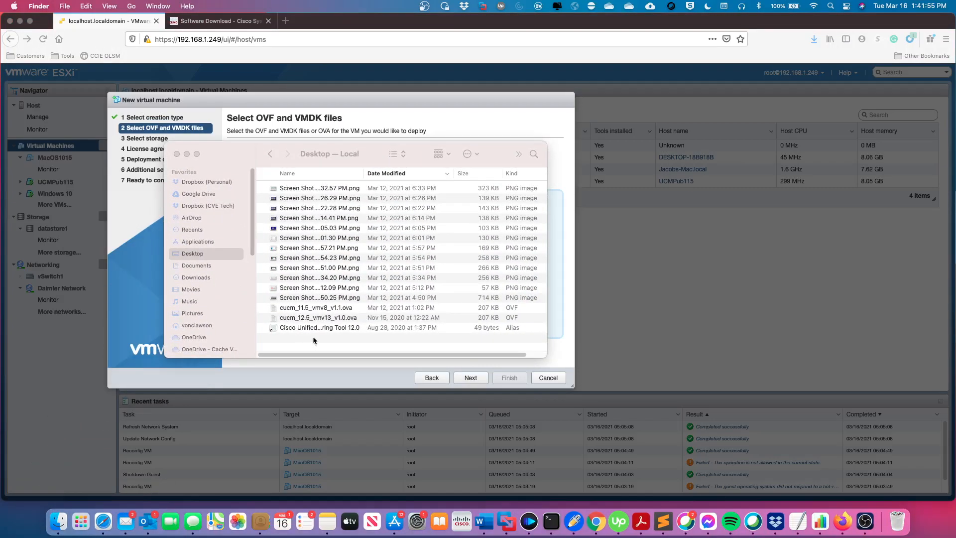
{"action": "left_click", "coordinate": [339, 146]}
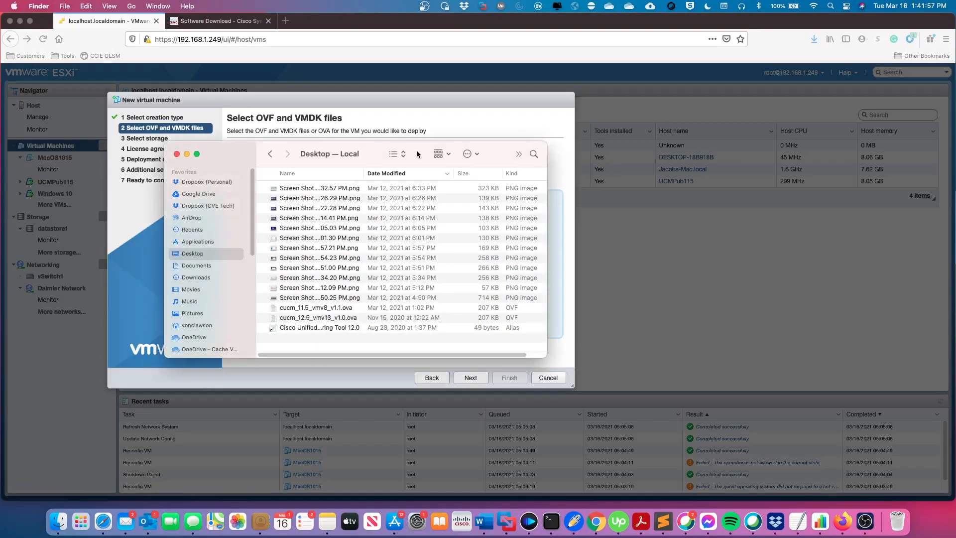
{"action": "left_click_drag", "start_coordinate": [393, 148], "coordinate": [565, 155]}
{"action": "left_click_drag", "start_coordinate": [492, 151], "coordinate": [790, 181]}
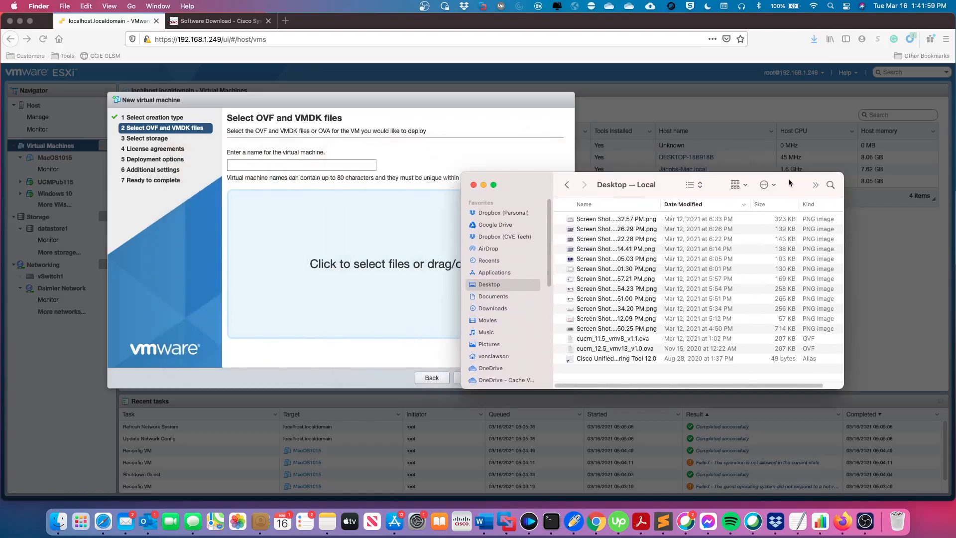
{"action": "left_click_drag", "start_coordinate": [617, 348], "coordinate": [380, 266]}
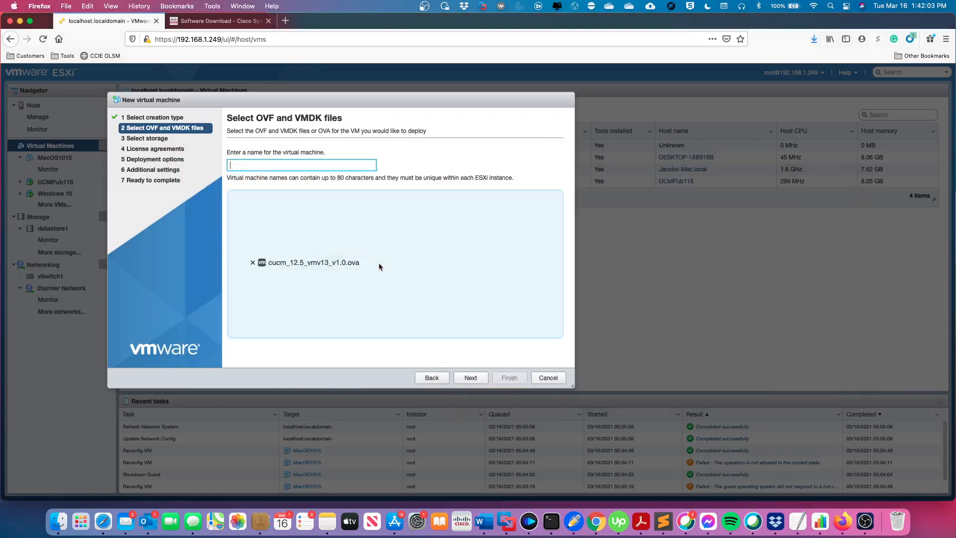
{"action": "left_click", "coordinate": [257, 164]}
{"action": "type", "text": "UCMPub125"}
Use datastore1 and the CUCM 7500 user node deployment type, with automatic power-on turned off.
{"action": "left_click", "coordinate": [471, 377]}
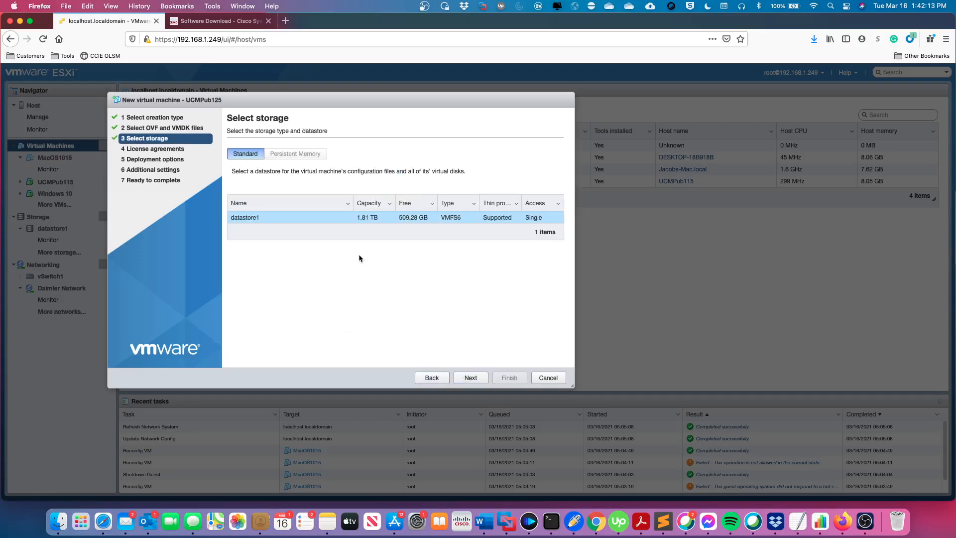
{"action": "left_click", "coordinate": [462, 379]}
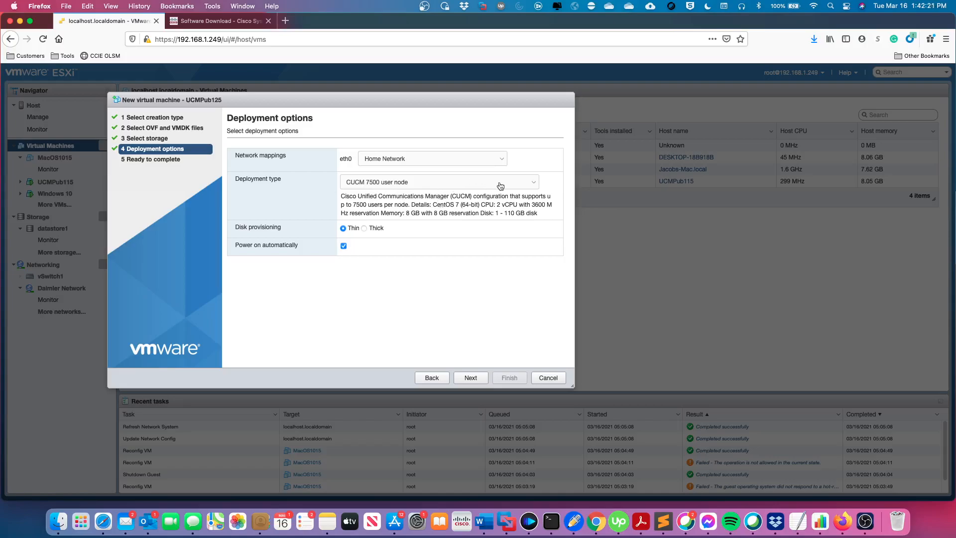
{"action": "left_click", "coordinate": [531, 183]}
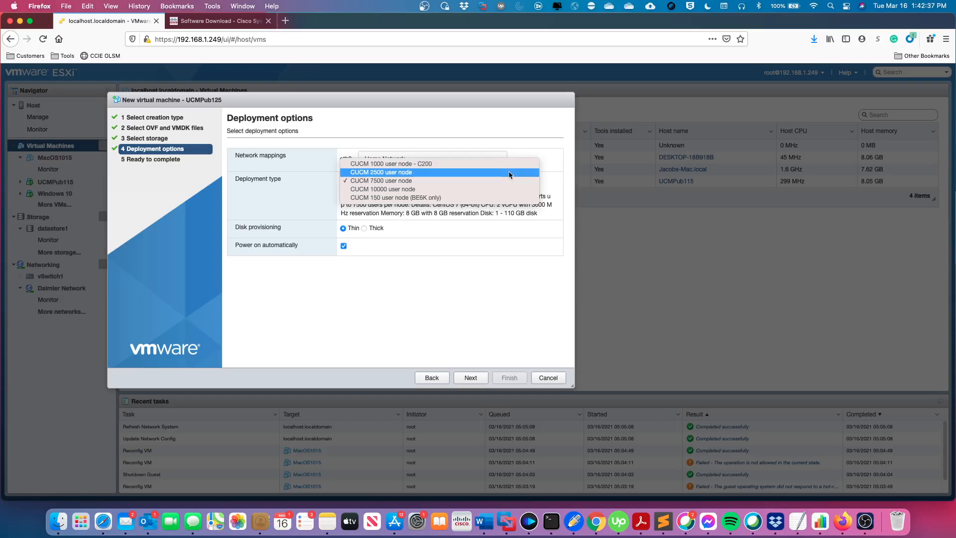
{"action": "left_click", "coordinate": [507, 180]}
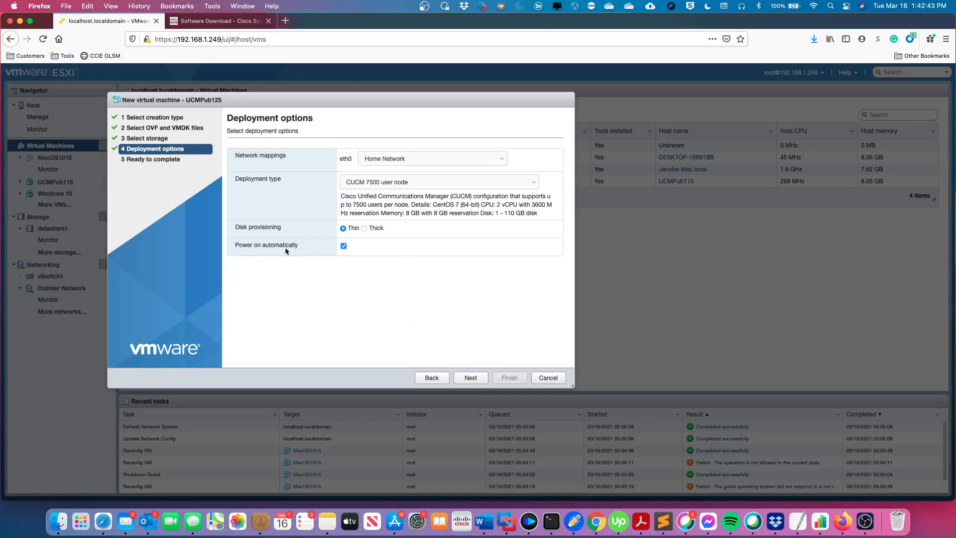
{"action": "left_click", "coordinate": [343, 245]}
{"action": "left_click", "coordinate": [471, 379]}
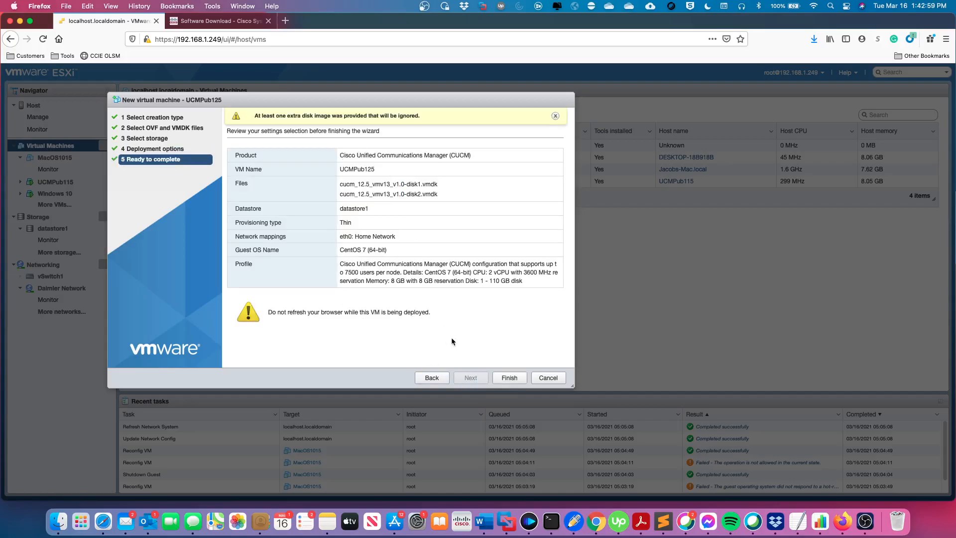
Finish the wizard and open the new UCMPub125 VM's page.
{"action": "left_click", "coordinate": [509, 379]}
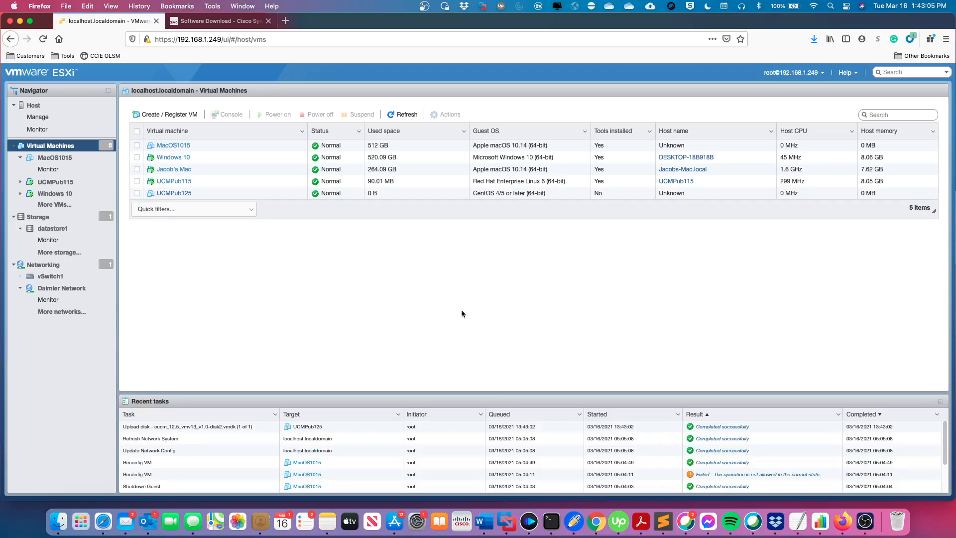
{"action": "left_click", "coordinate": [175, 194]}
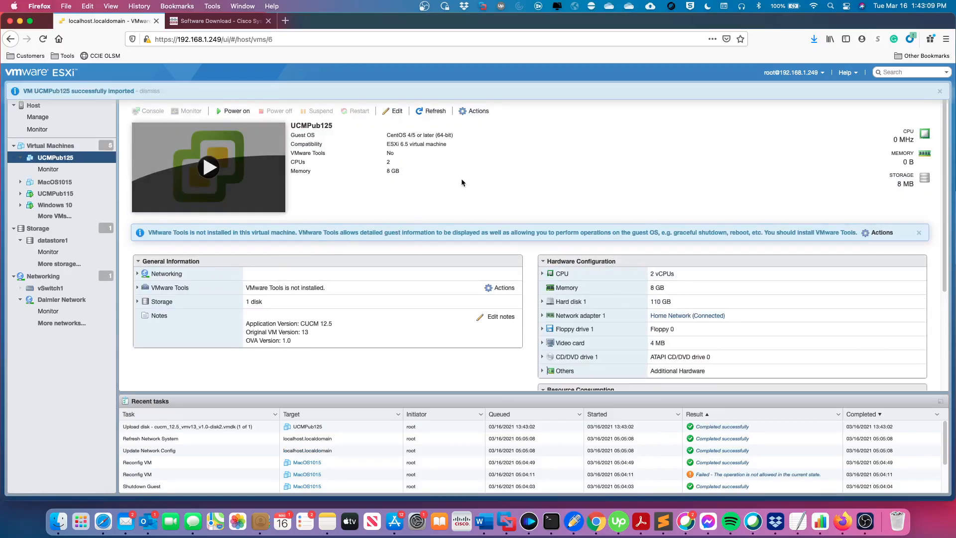
Set UCMPub125's CD/DVD Drive 1 to datastore ISO Bootable_UCSInstall_UCOS_12.5.1.10000-22.sgn.iso and save.
{"action": "left_click", "coordinate": [477, 112]}
{"action": "mouse_move", "coordinate": [483, 169]}
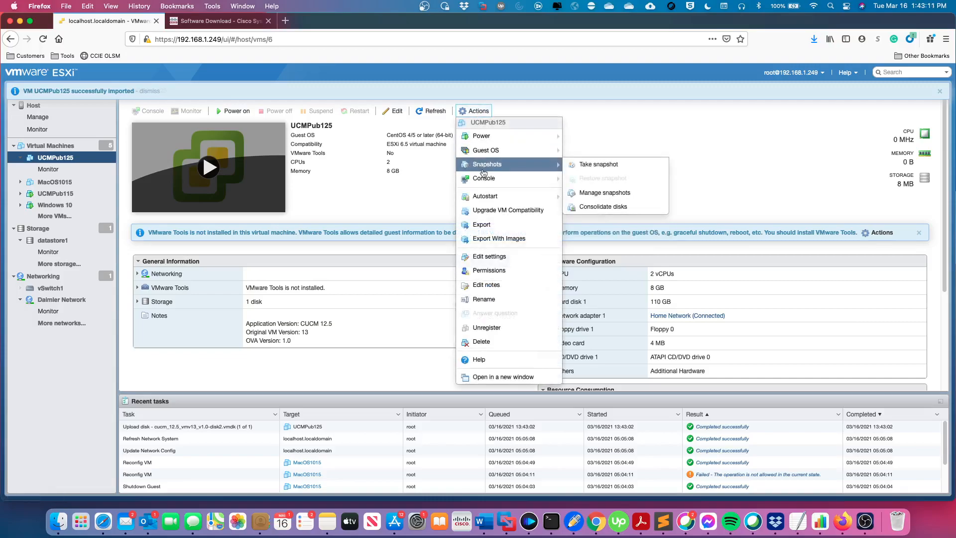
{"action": "left_click", "coordinate": [487, 257]}
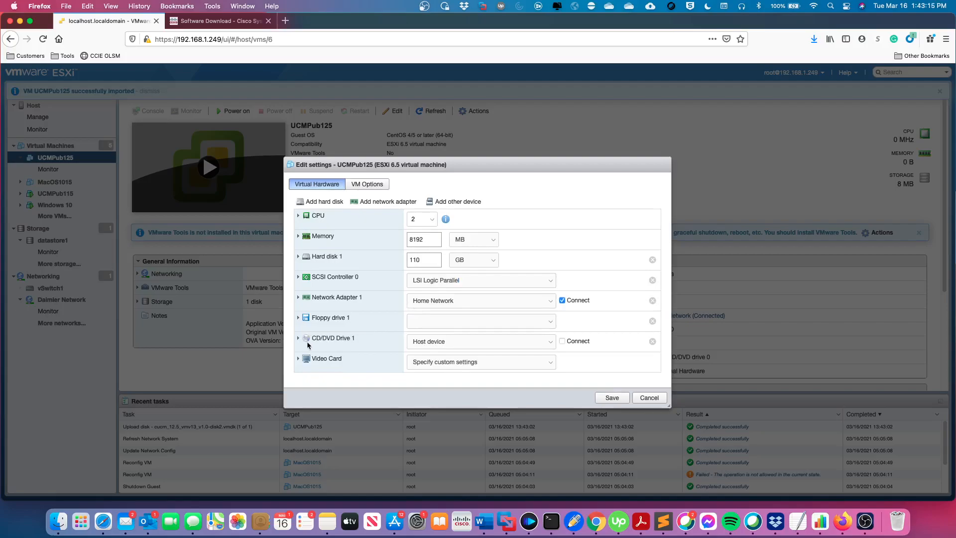
{"action": "left_click", "coordinate": [298, 338]}
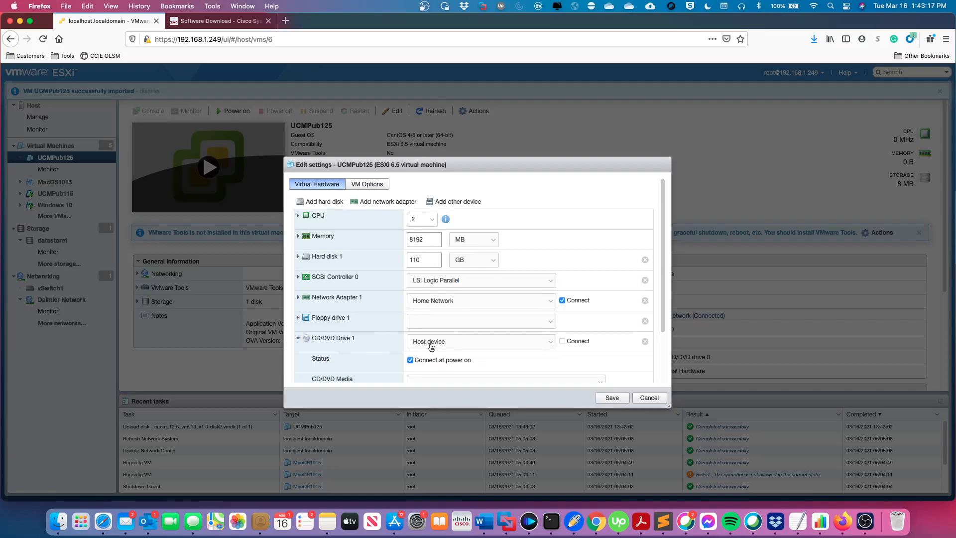
{"action": "left_click", "coordinate": [431, 343]}
{"action": "left_click", "coordinate": [434, 350]}
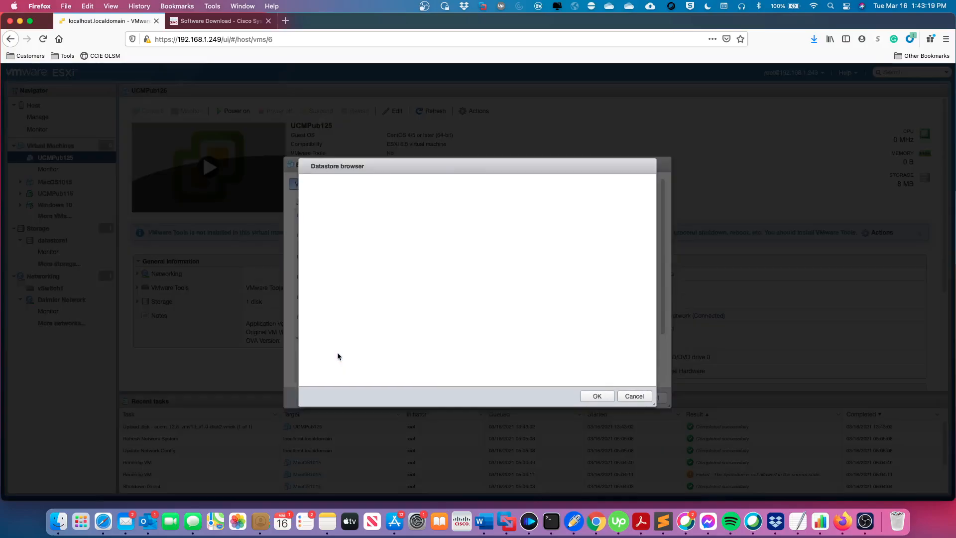
{"action": "left_click", "coordinate": [418, 207]}
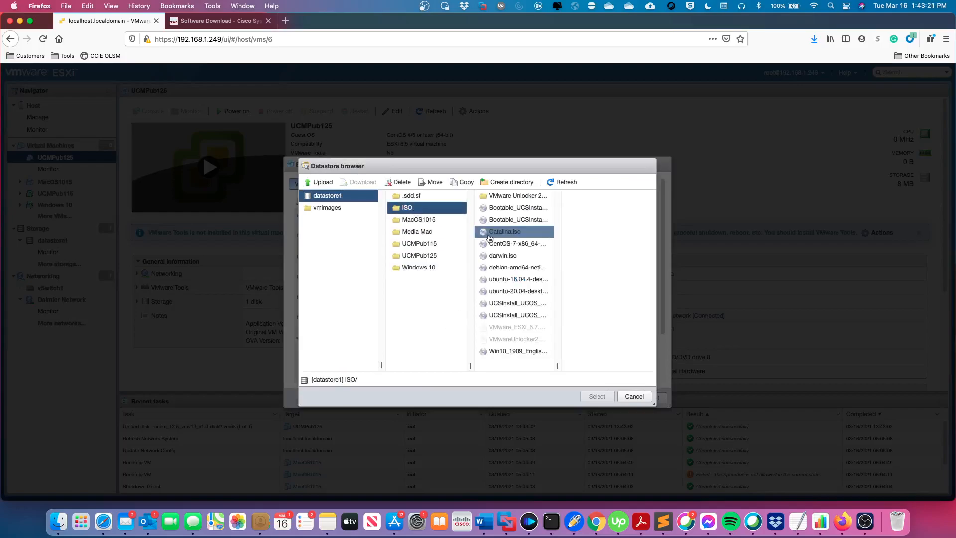
{"action": "left_click_drag", "start_coordinate": [559, 366], "coordinate": [638, 366]}
{"action": "left_click", "coordinate": [583, 220]}
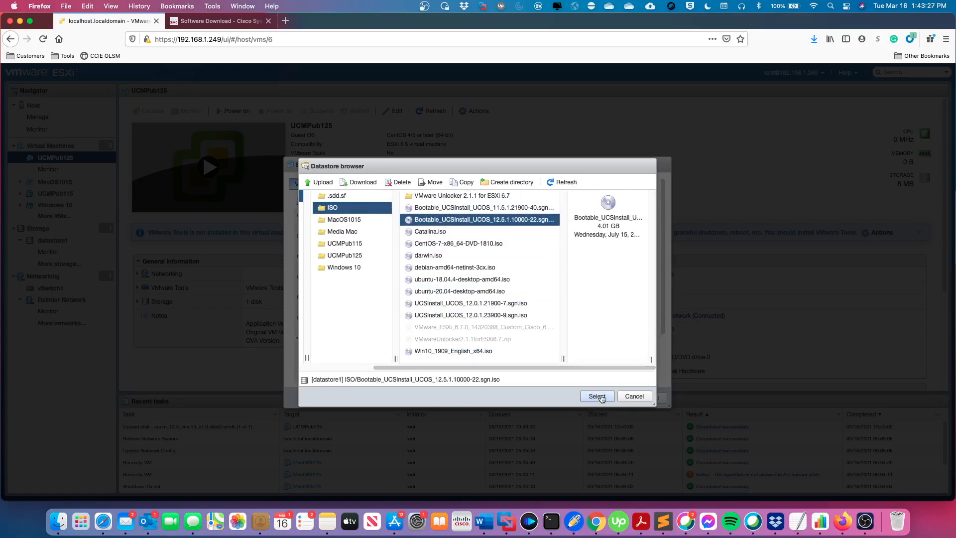
{"action": "left_click", "coordinate": [598, 396]}
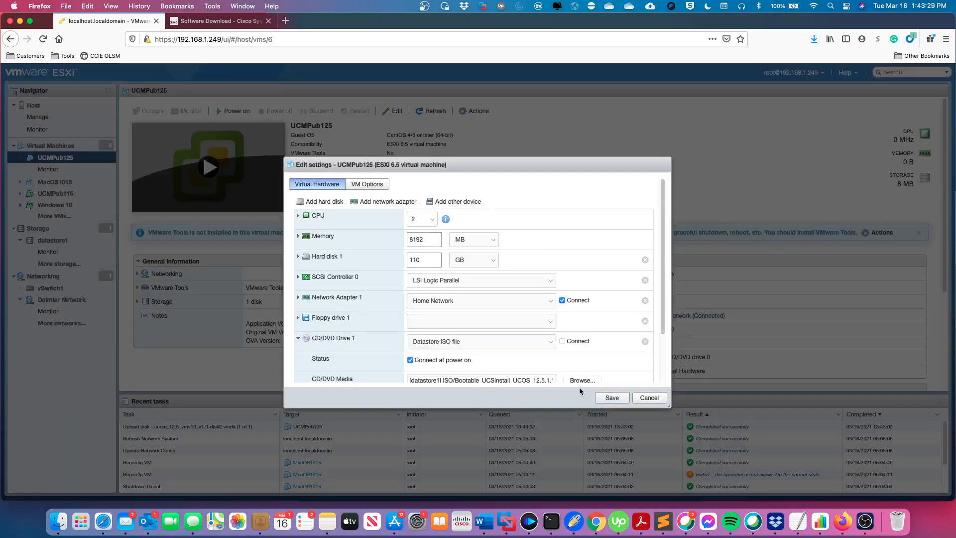
{"action": "left_click", "coordinate": [612, 397]}
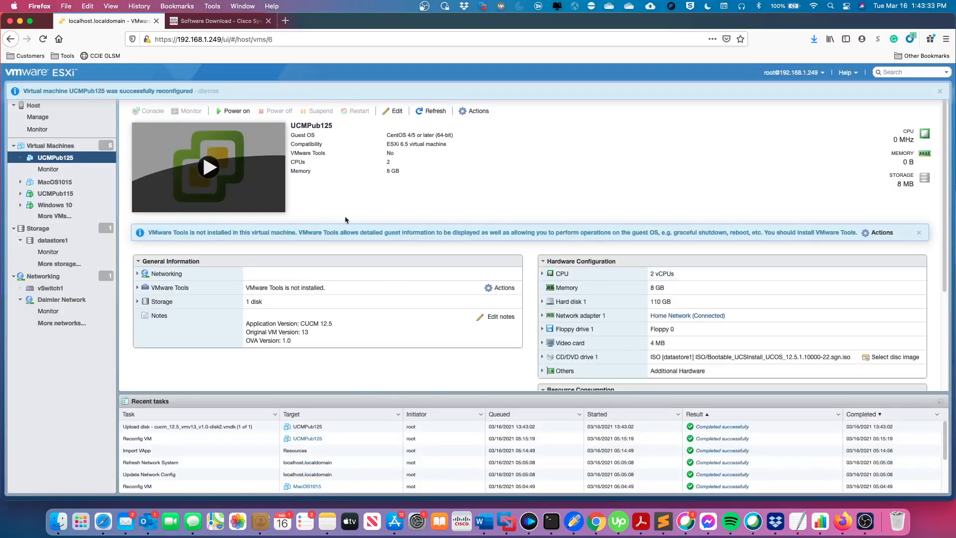
Power on UCMPub125 and open its console to the Disc Found prompt.
{"action": "left_click", "coordinate": [213, 173]}
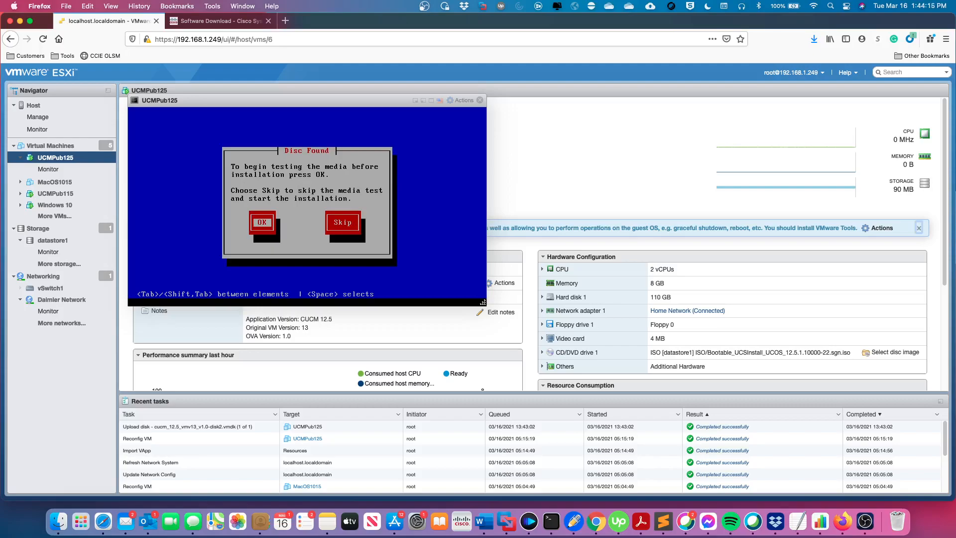
Skip the media test and confirm Cisco Unified Communications Manager as the product.
{"action": "left_click", "coordinate": [320, 196]}
{"action": "key", "text": "Tab"}
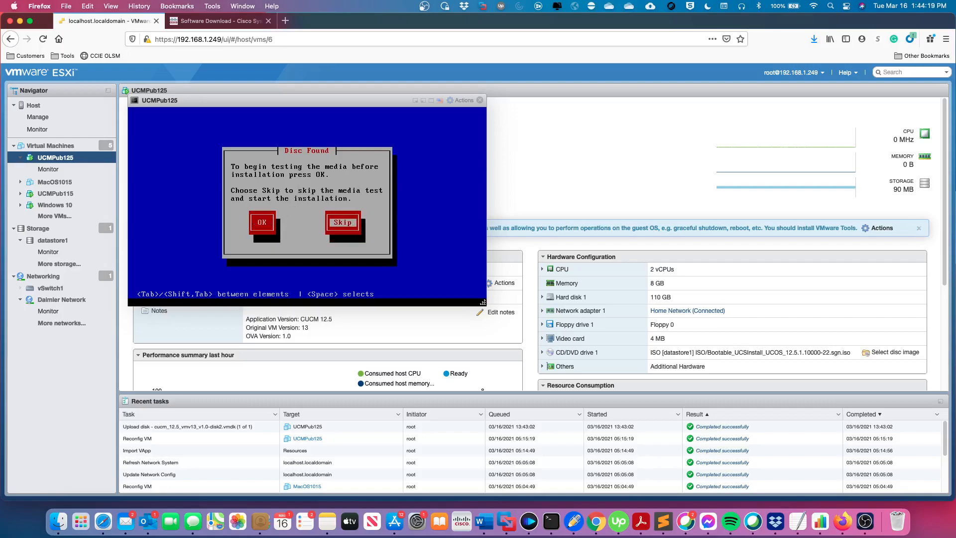
{"action": "key", "text": "Return"}
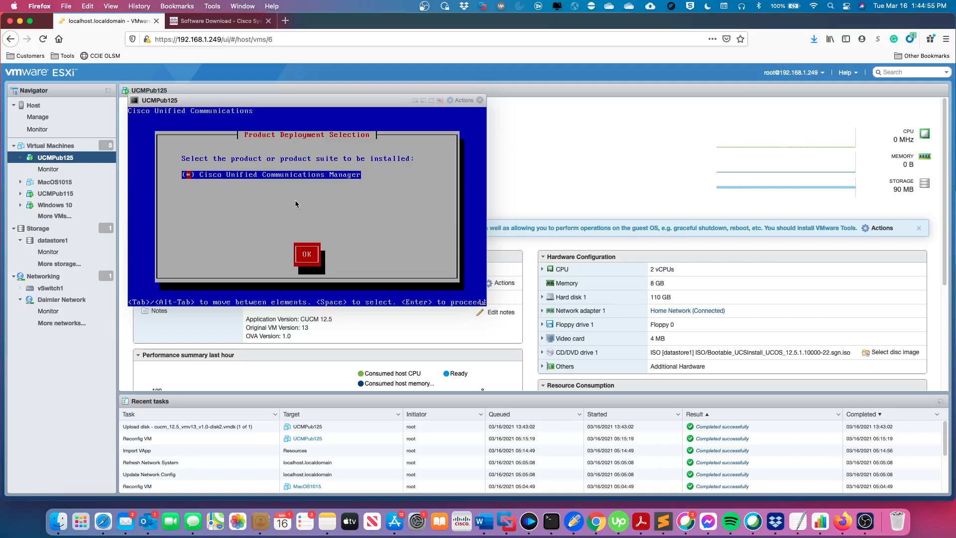
{"action": "key", "text": "Tab"}
{"action": "key", "text": "Return"}
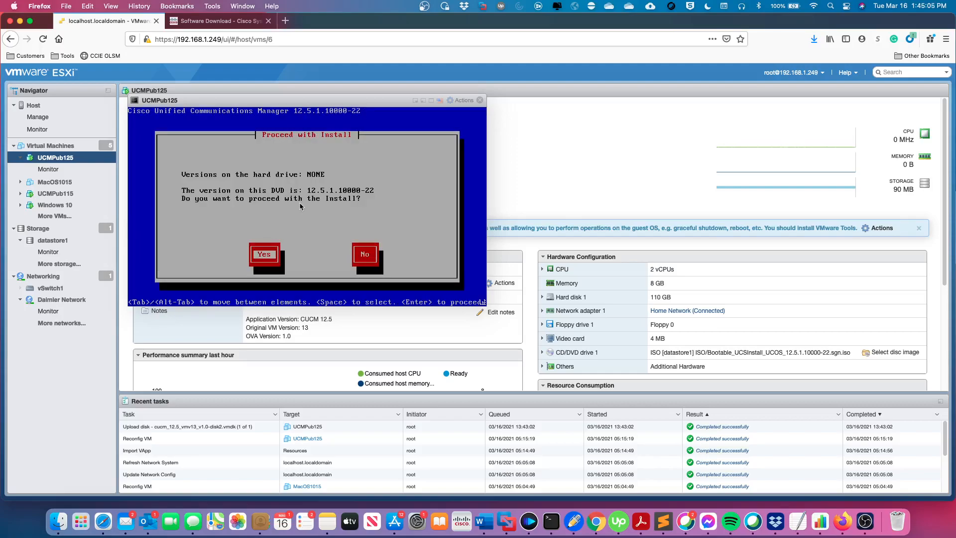
Proceed with the 12.5.1.10000-22 install, decline the upgrade patch, and continue the basic install.
{"action": "key", "text": "Return"}
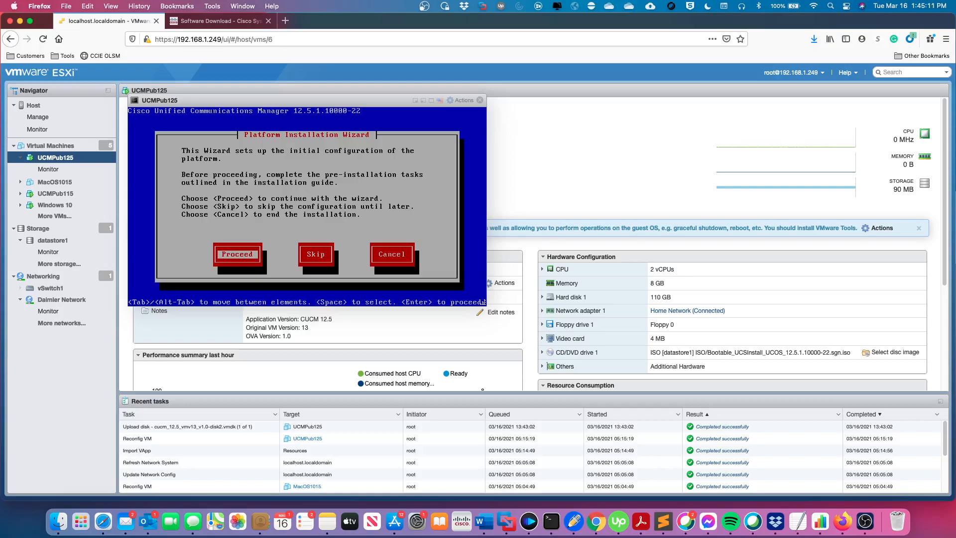
{"action": "key", "text": "Return"}
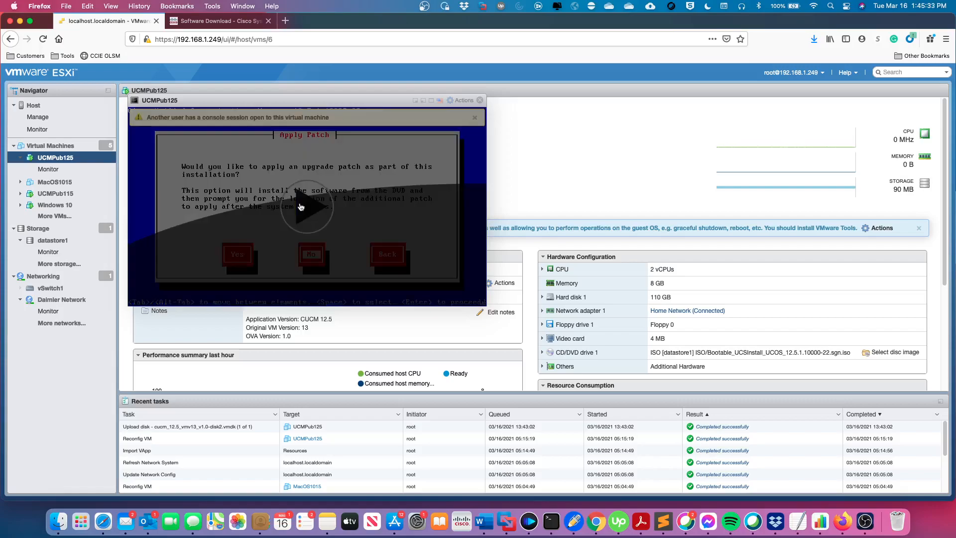
{"action": "left_click", "coordinate": [301, 207]}
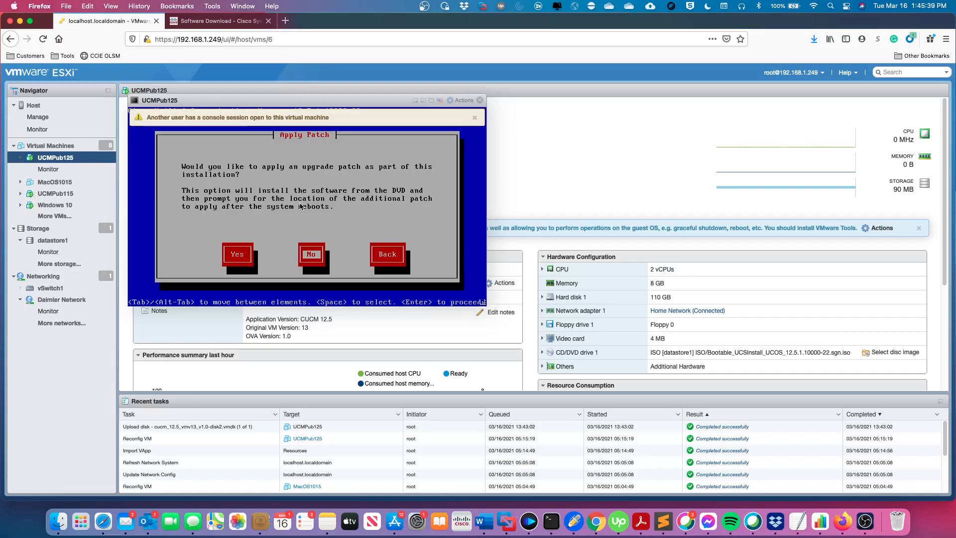
{"action": "key", "text": "Return"}
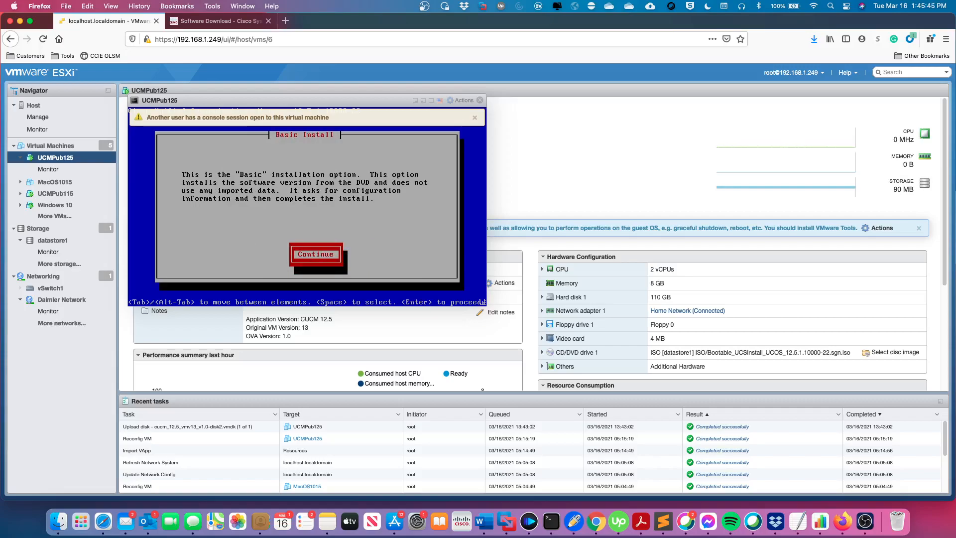
{"action": "key", "text": "Return"}
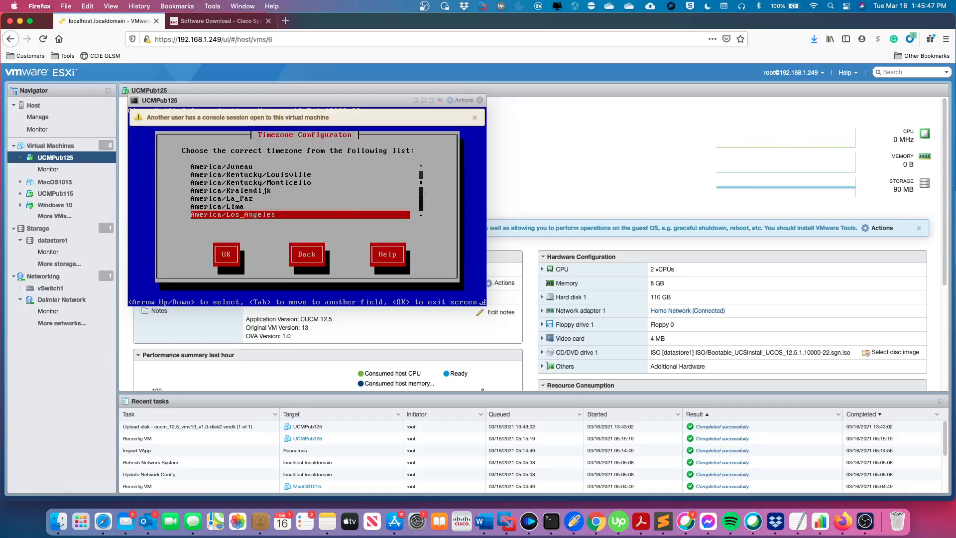
Select America/Denver in the installer's timezone list and accept it.
{"action": "key", "text": "Up"}
{"action": "key", "text": "Up"}
{"action": "key", "text": "Up"}
{"action": "key", "text": "Up"}
{"action": "key", "text": "Up"}
{"action": "key", "text": "Up"}
{"action": "key", "text": "Up"}
{"action": "key", "text": "Up"}
{"action": "key", "text": "Up"}
{"action": "key", "text": "Up"}
{"action": "key", "text": "Up"}
{"action": "key", "text": "Up"}
{"action": "key", "text": "Up"}
{"action": "key", "text": "Up"}
{"action": "key", "text": "Up"}
{"action": "key", "text": "Up"}
{"action": "key", "text": "Up"}
{"action": "key", "text": "Up"}
{"action": "key", "text": "Up"}
{"action": "key", "text": "Up"}
{"action": "key", "text": "Up"}
{"action": "key", "text": "Up"}
{"action": "key", "text": "Up"}
{"action": "key", "text": "Up"}
{"action": "key", "text": "Up"}
{"action": "key", "text": "Up"}
{"action": "key", "text": "Up"}
{"action": "key", "text": "Up"}
{"action": "key", "text": "Up"}
{"action": "key", "text": "Up"}
{"action": "key", "text": "Up"}
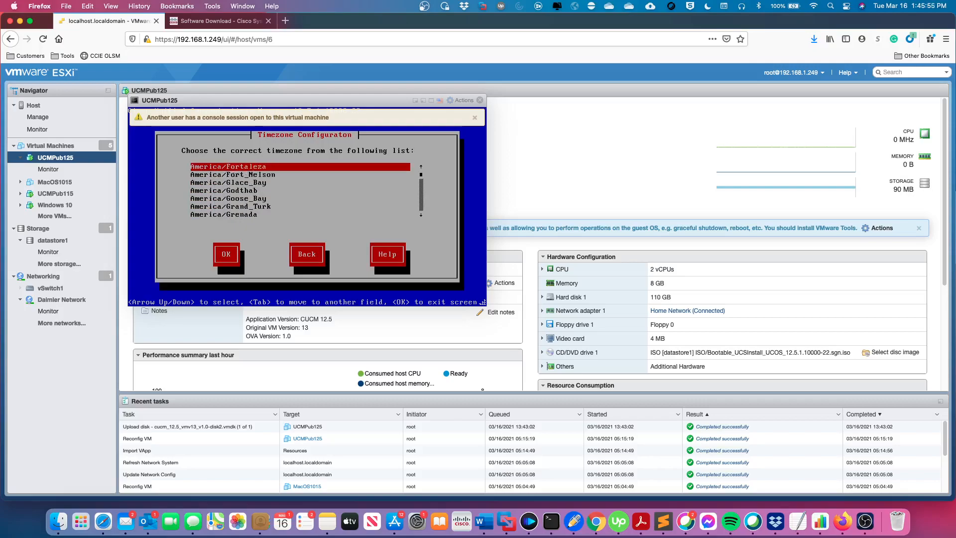
{"action": "key", "text": "Up"}
{"action": "key", "text": "Up"}
{"action": "key", "text": "Up"}
{"action": "key", "text": "Up"}
{"action": "key", "text": "Up"}
{"action": "key", "text": "Up"}
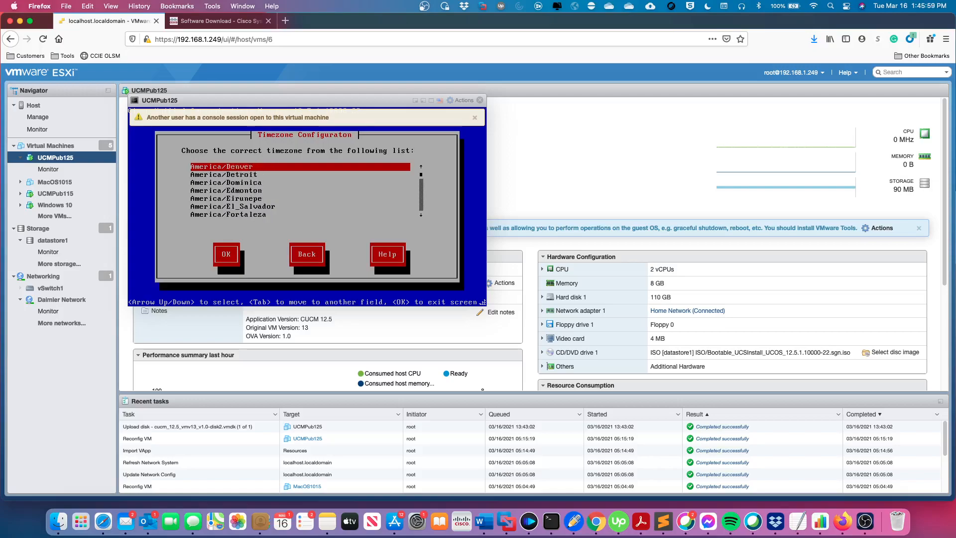
{"action": "key", "text": "Tab"}
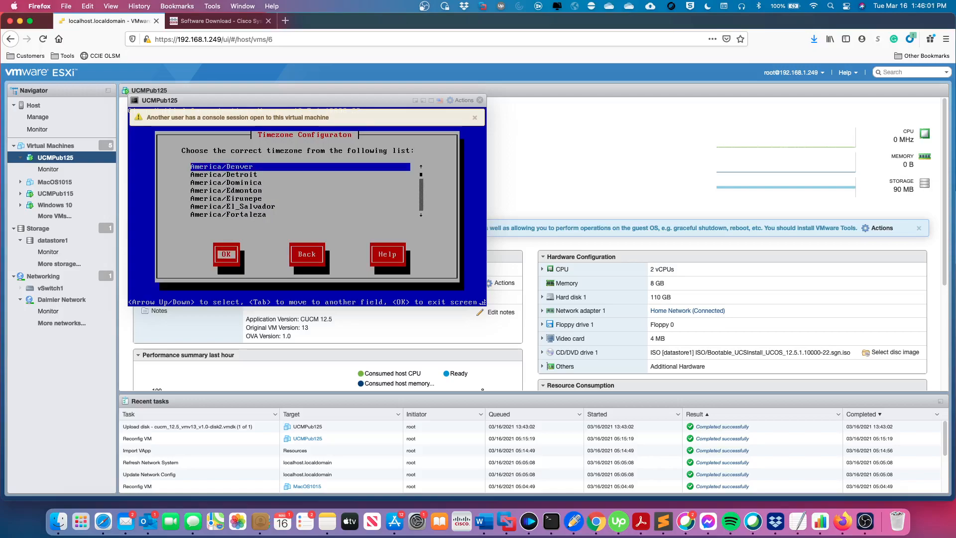
{"action": "key", "text": "Return"}
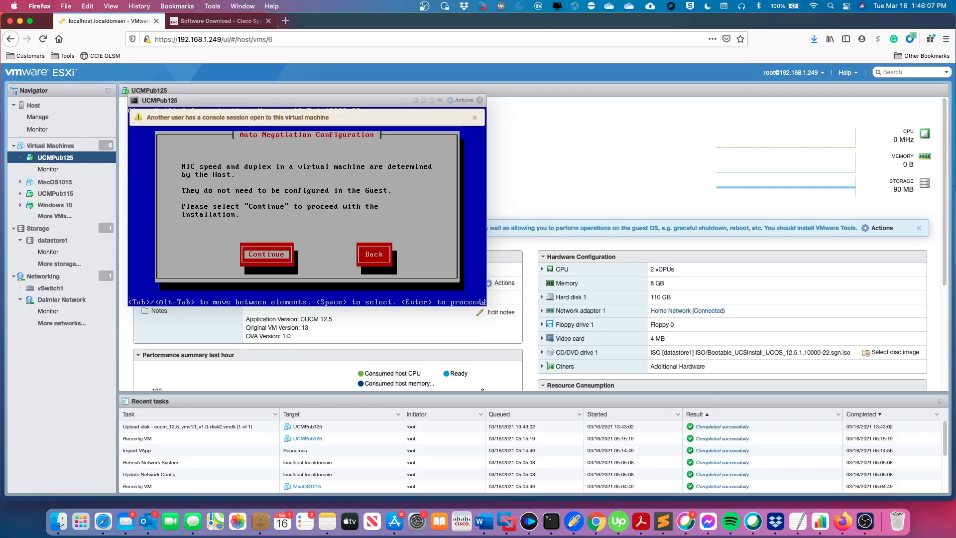
Continue past auto-negotiation, keep the default MTU size, and decline DHCP.
{"action": "key", "text": "Return"}
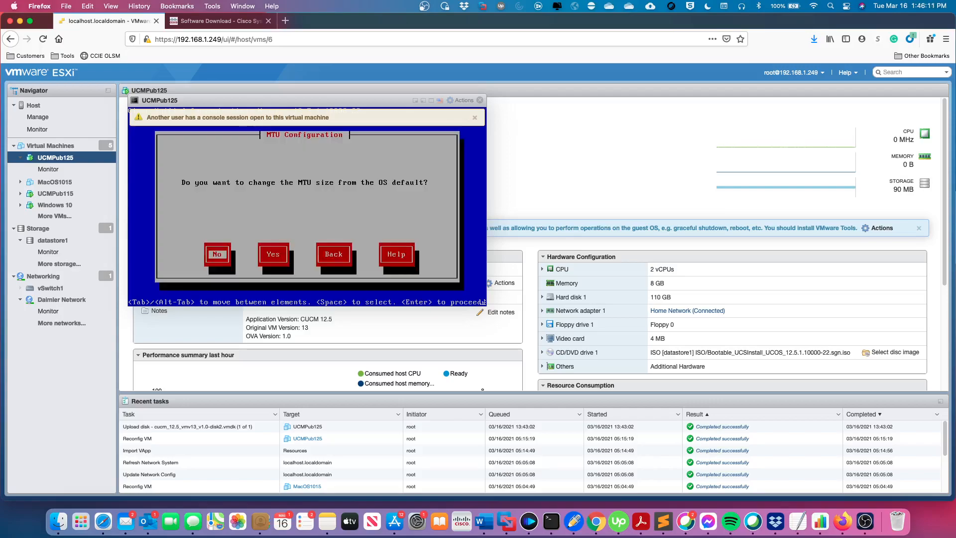
{"action": "key", "text": "Return"}
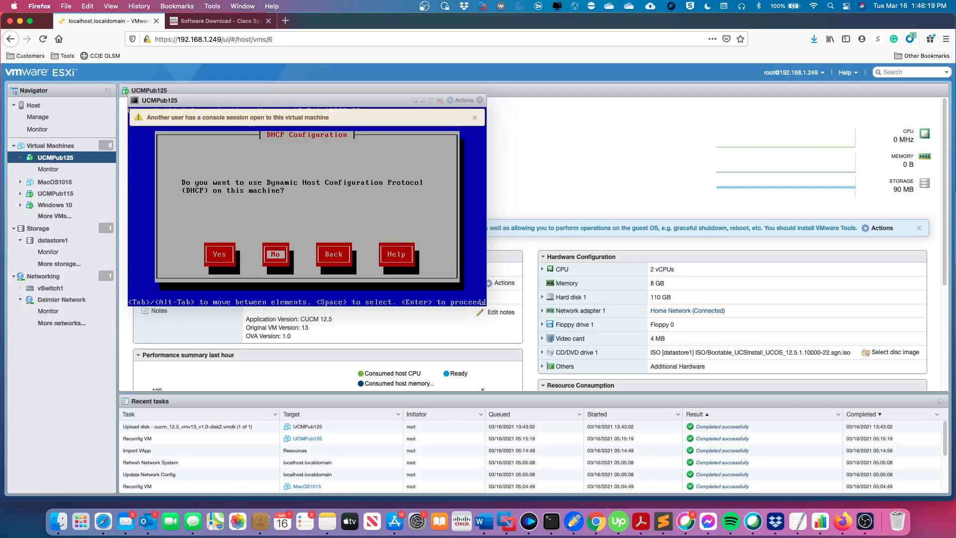
{"action": "key", "text": "Return"}
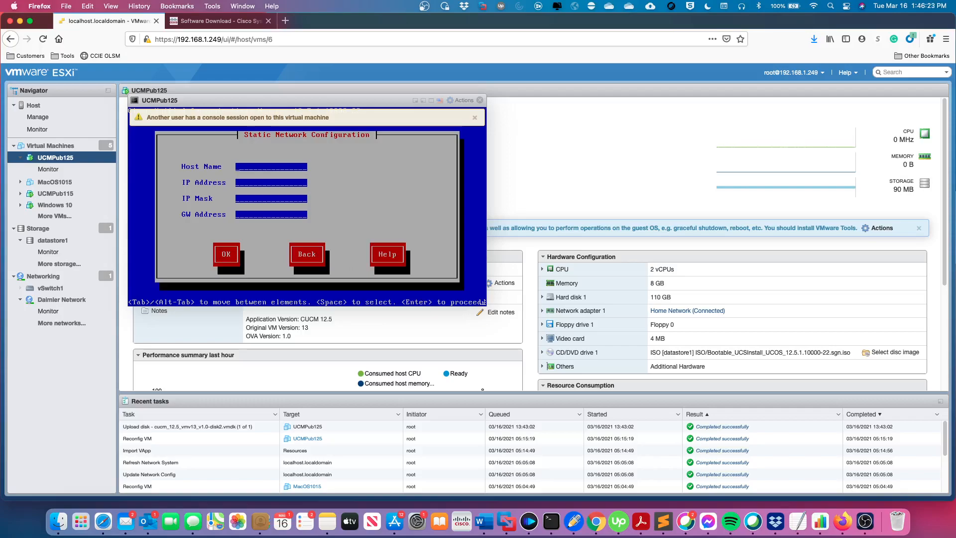
Enter host UCMPub125, IP 192.168.1.130, mask 255.255.255.0, gateway 192.168.1.1, and accept.
{"action": "type", "text": "UCMP"}
{"action": "type", "text": "ub"}
{"action": "type", "text": "125"}
{"action": "type", "text": "192.168.1."}
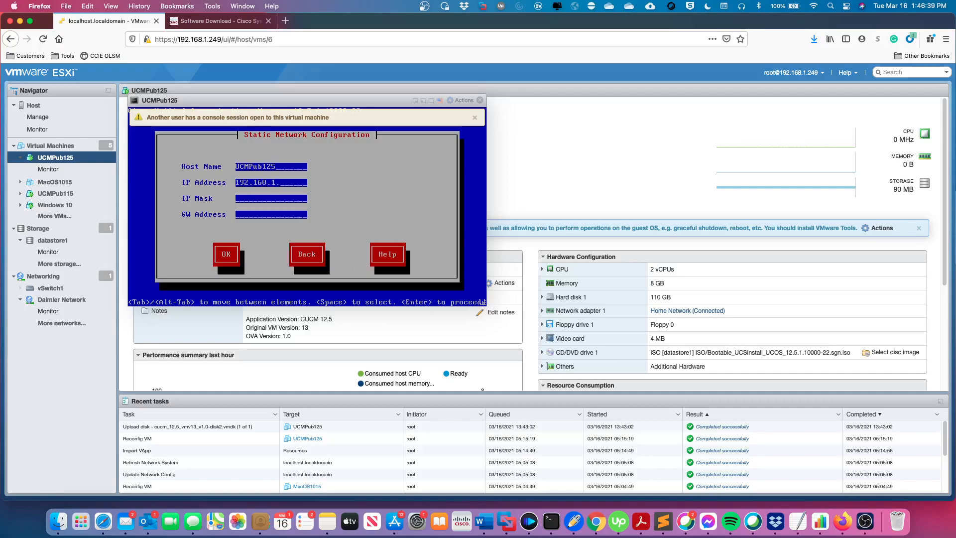
{"action": "type", "text": "130"}
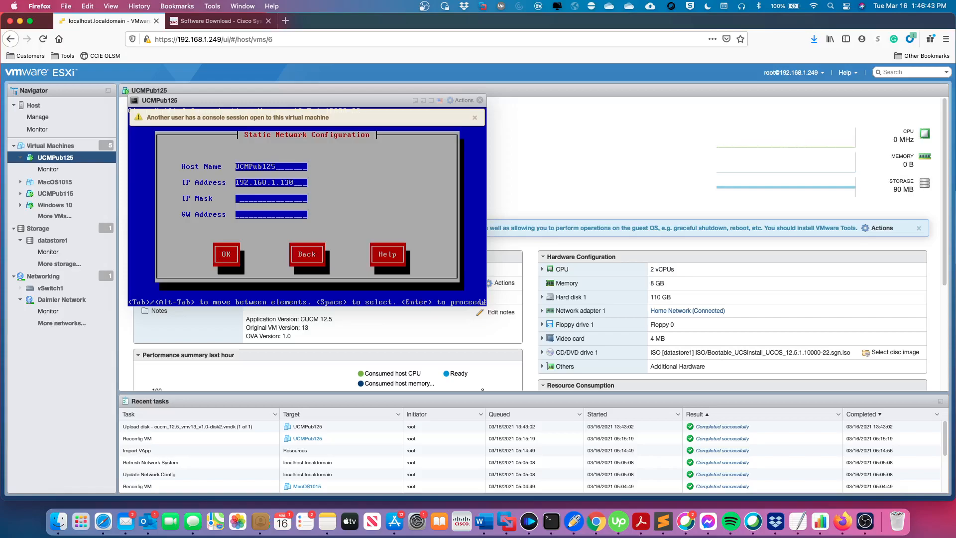
{"action": "key", "text": "Tab"}
{"action": "type", "text": "255.255.255.0"}
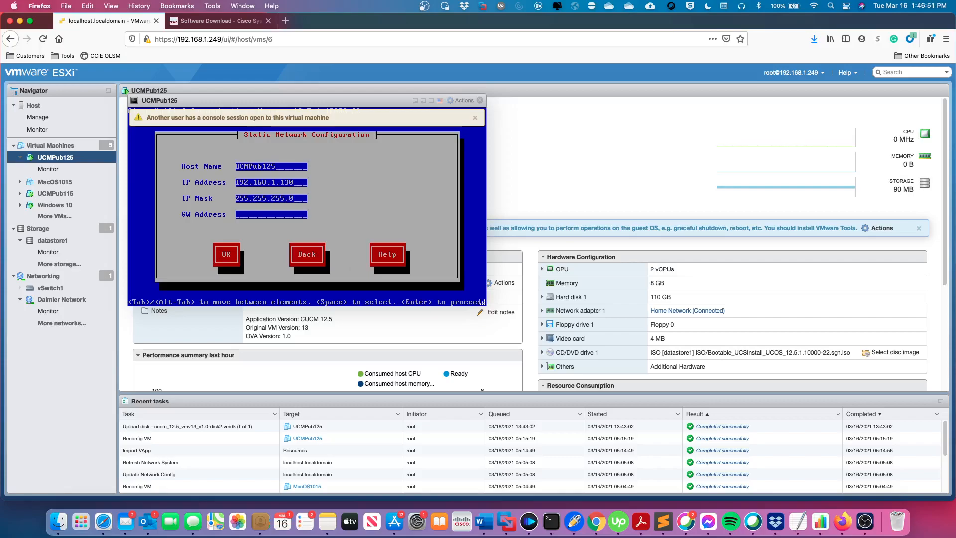
{"action": "type", "text": "192.168.1.1"}
{"action": "key", "text": "Tab"}
{"action": "key", "text": "Return"}
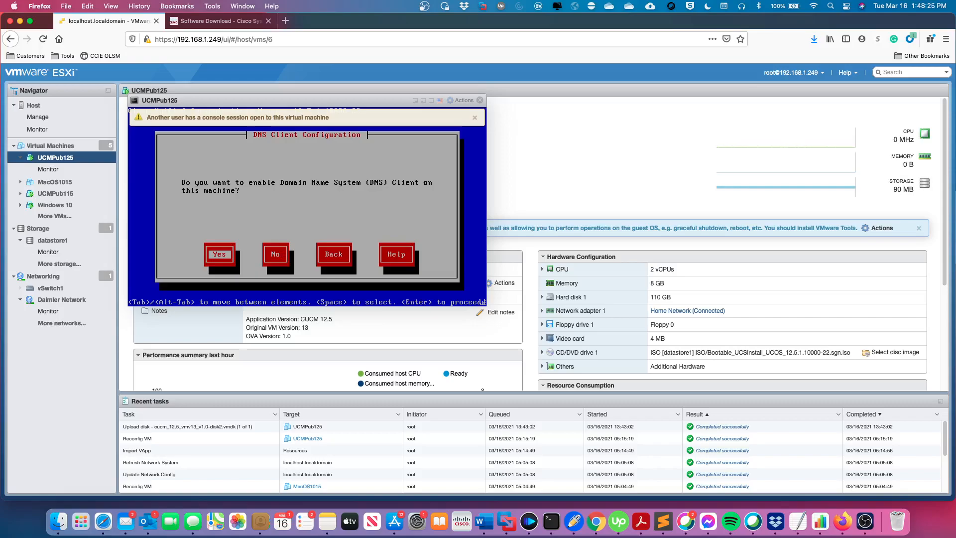
Skip DNS client setup and enter administrator ID 'admin' with the account password.
{"action": "key", "text": "Tab"}
{"action": "key", "text": "space"}
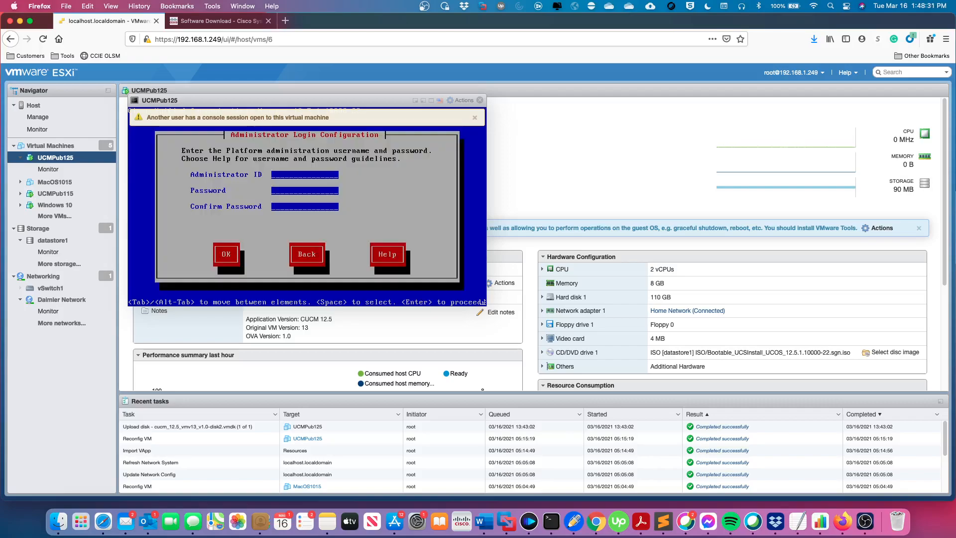
{"action": "type", "text": "admin"}
{"action": "key", "text": "Tab"}
{"action": "type", "text": "********"}
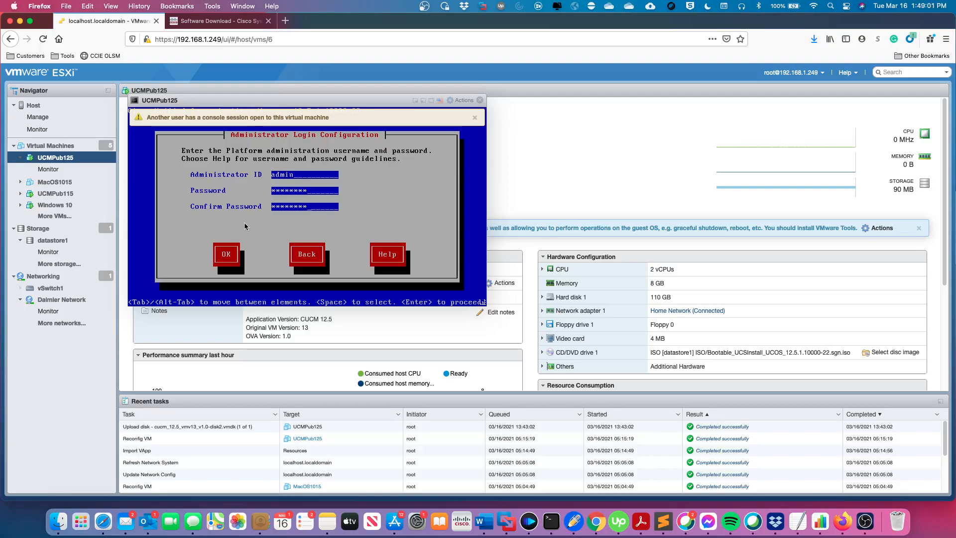
Accept the admin login, then enter certificate details Lab, Lab, SLC, Utah, United States.
{"action": "key", "text": "Tab"}
{"action": "key", "text": "Return"}
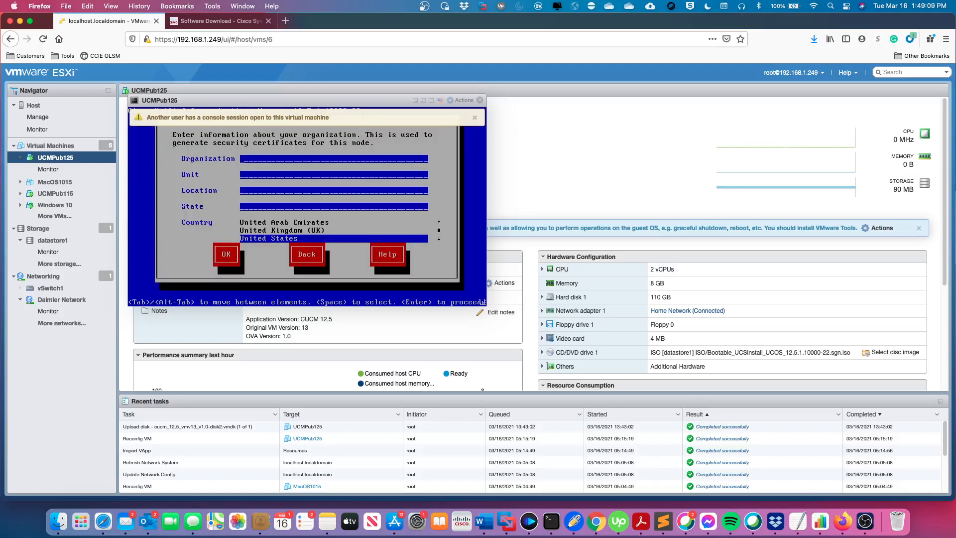
{"action": "type", "text": "La"}
{"action": "key", "text": "Tab"}
{"action": "type", "text": "La"}
{"action": "type", "text": "Utah"}
{"action": "key", "text": "Tab"}
{"action": "key", "text": "Tab"}
{"action": "key", "text": "Tab"}
{"action": "key", "text": "Tab"}
{"action": "key", "text": "Tab"}
{"action": "key", "text": "BackSpace"}
{"action": "key", "text": "BackSpace"}
{"action": "key", "text": "BackSpace"}
{"action": "key", "text": "BackSpace"}
{"action": "type", "text": "SLCUtah"}
{"action": "key", "text": "Tab"}
{"action": "key", "text": "Tab"}
{"action": "key", "text": "Tab"}
{"action": "key", "text": "Tab"}
{"action": "key", "text": "Tab"}
{"action": "key", "text": "Tab"}
{"action": "key", "text": "Tab"}
{"action": "key", "text": "Tab"}
{"action": "key", "text": "Tab"}
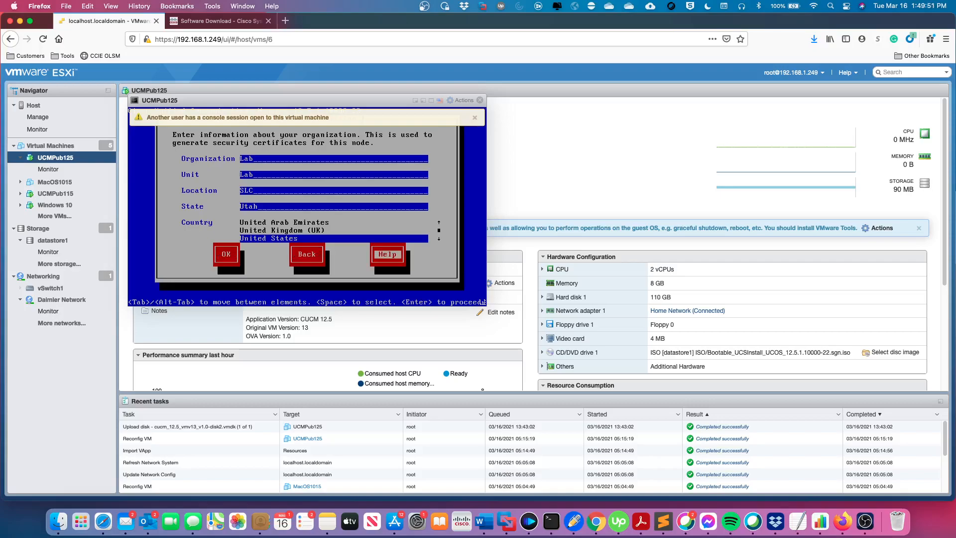
{"action": "key", "text": "Return"}
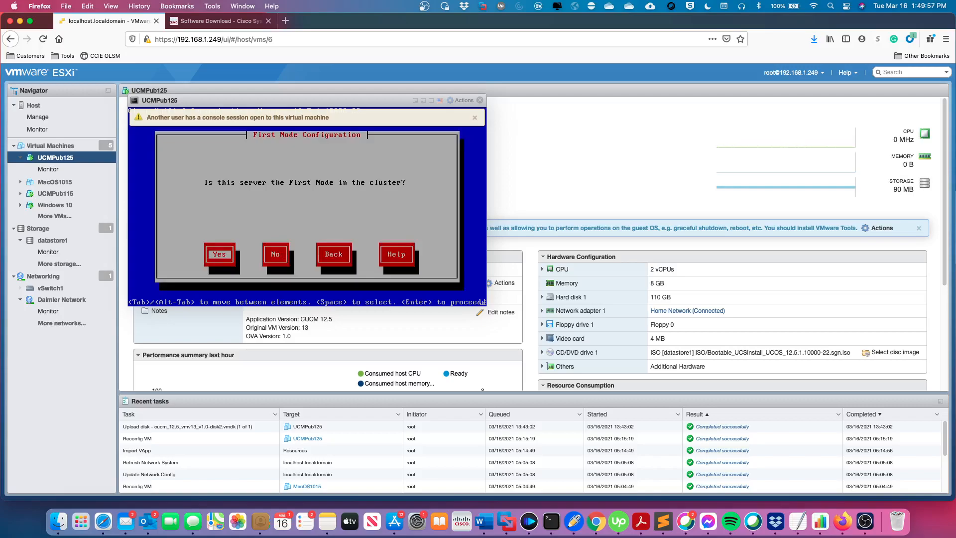
Make this server the first node and set NTP Server 1 to 132.163.9.
{"action": "key", "text": "Return"}
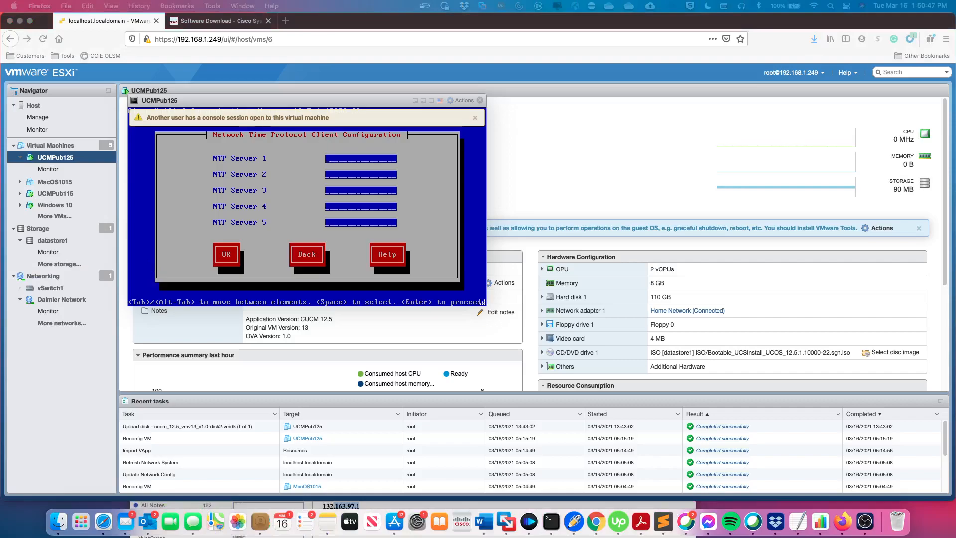
{"action": "left_click", "coordinate": [339, 163]}
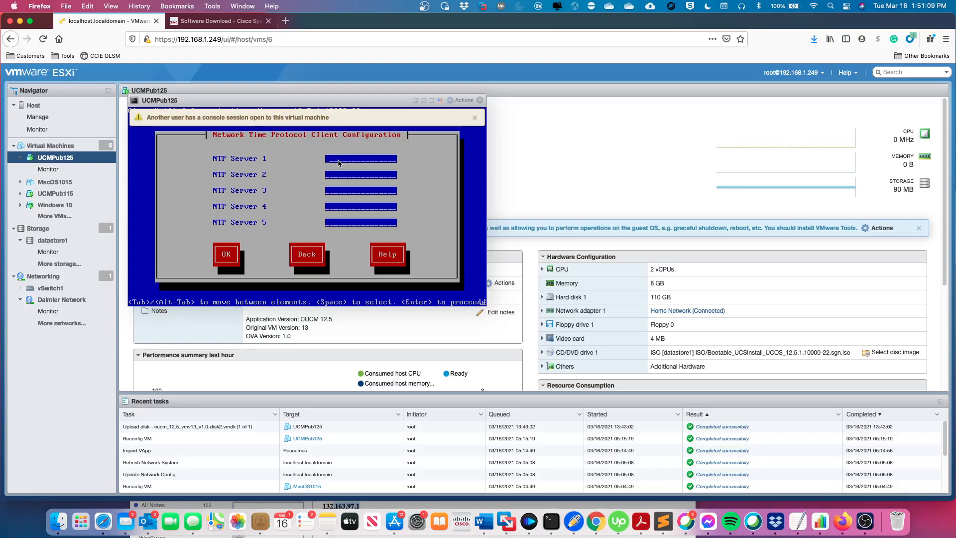
{"action": "type", "text": "132.163.97.1"}
{"action": "key", "text": "Tab"}
{"action": "key", "text": "Return"}
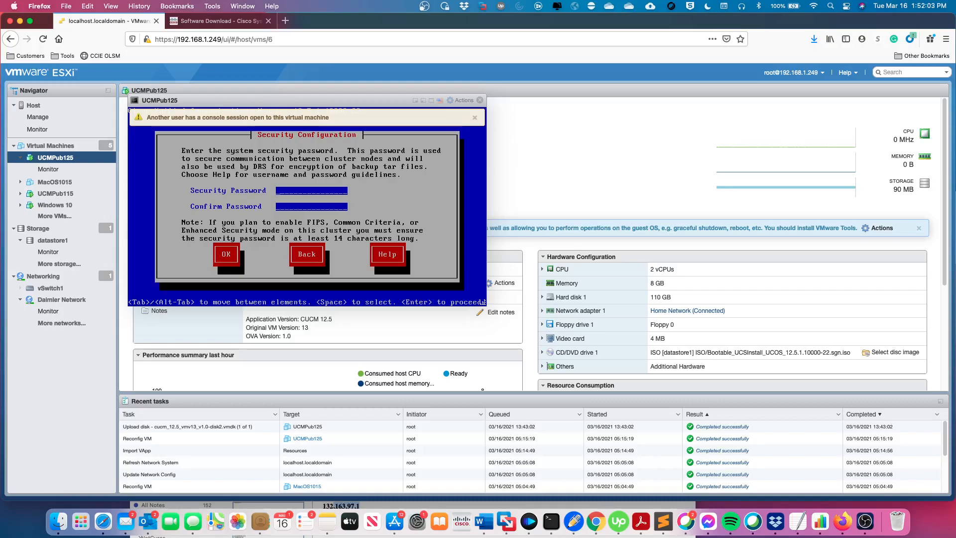
Enter and confirm the cluster security password, then accept it.
{"action": "type", "text": "*************"}
{"action": "key", "text": "Tab"}
{"action": "key", "text": "Return"}
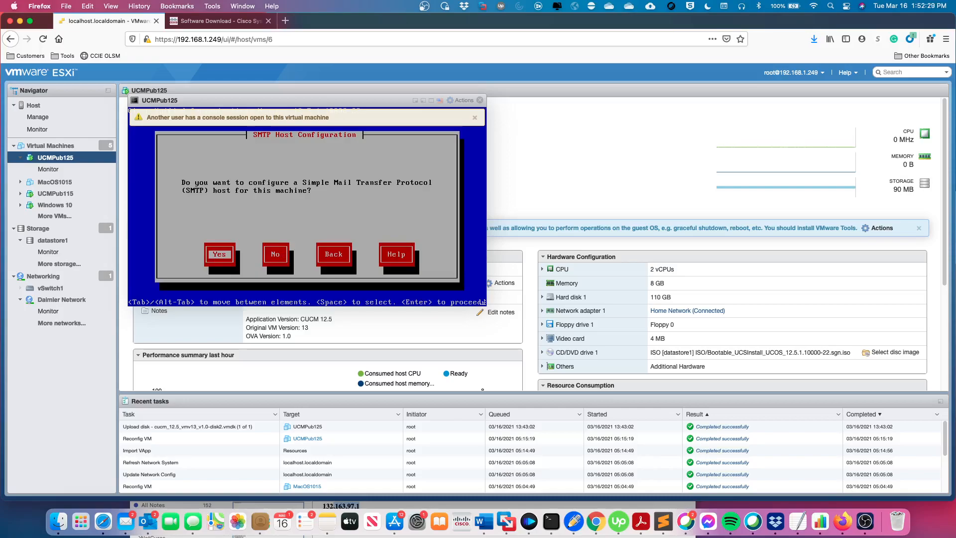
Answer No to the SMTP Host Configuration question.
{"action": "key", "text": "Tab"}
{"action": "key", "text": "Return"}
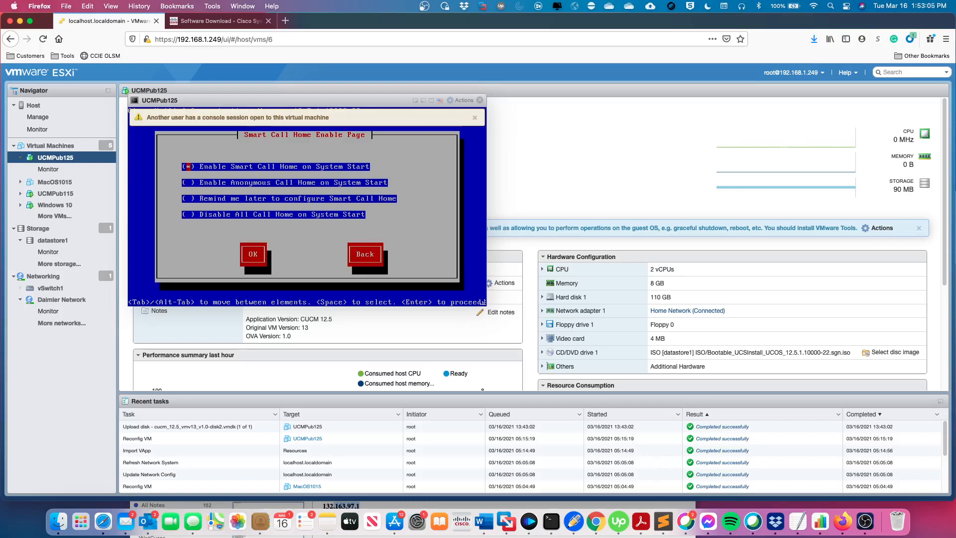
Select 'Disable All Call Home on System Start' and accept the Smart Call Home page.
{"action": "key", "text": "Down"}
{"action": "key", "text": "Down"}
{"action": "key", "text": "Down"}
{"action": "key", "text": "space"}
{"action": "key", "text": "Tab"}
{"action": "key", "text": "Return"}
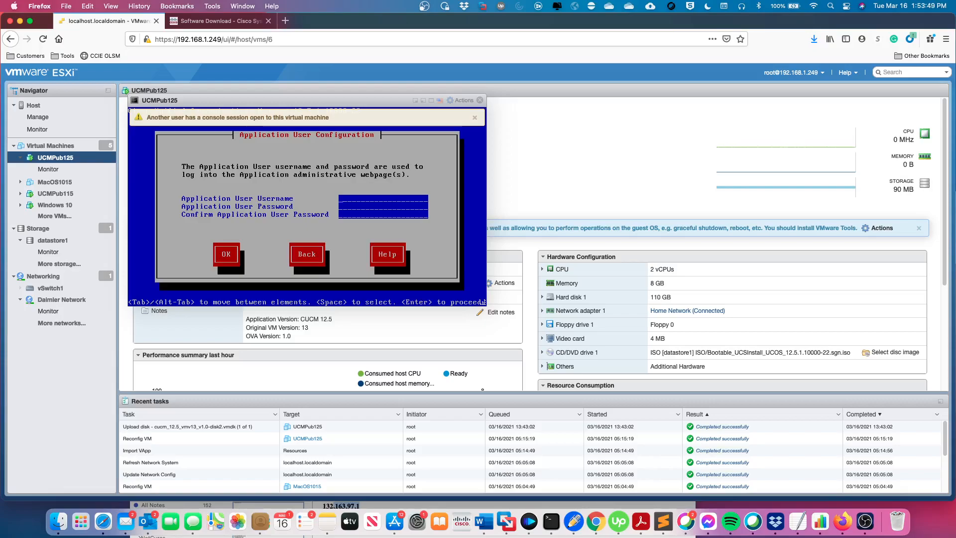
Enter the application user's username, password and confirmation, then submit them.
{"action": "type", "text": "in"}
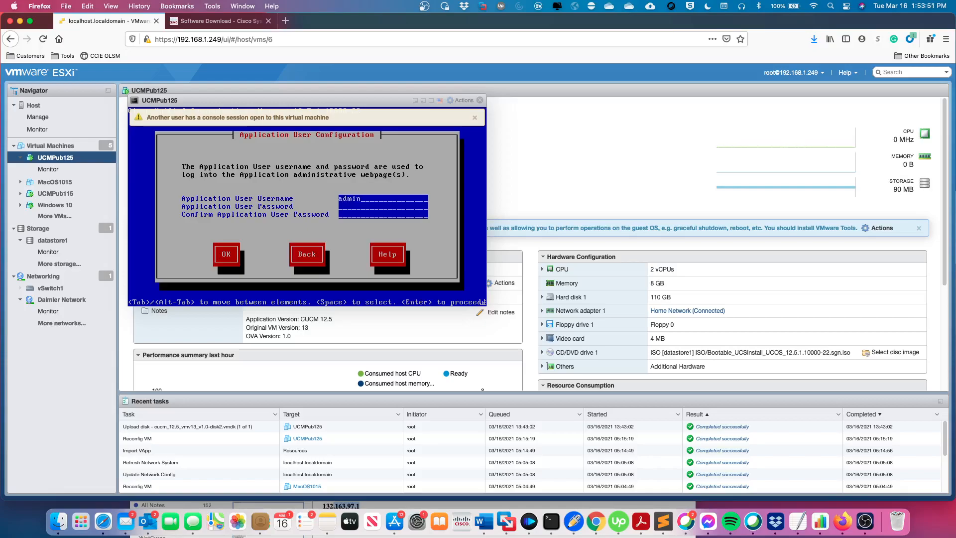
{"action": "type", "text": "*************"}
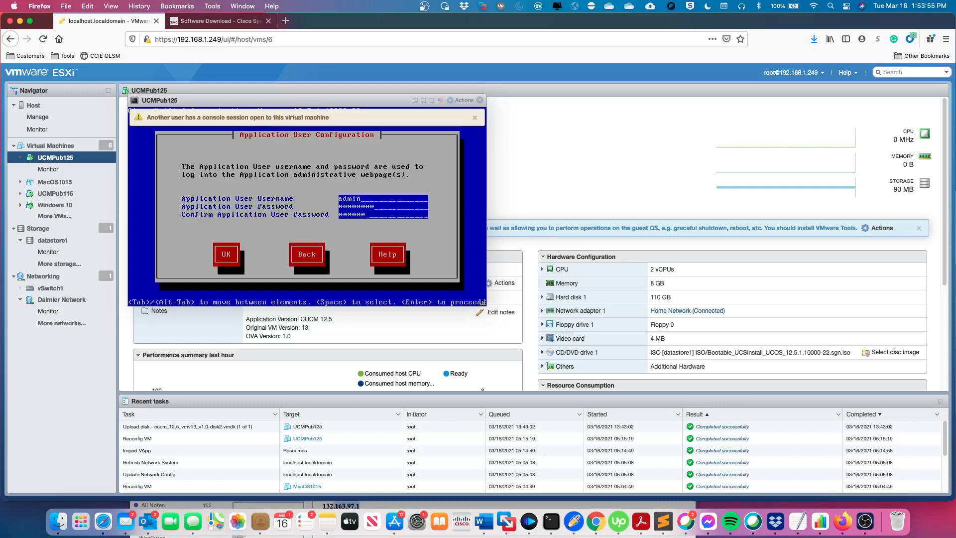
{"action": "key", "text": "Tab"}
{"action": "key", "text": "Return"}
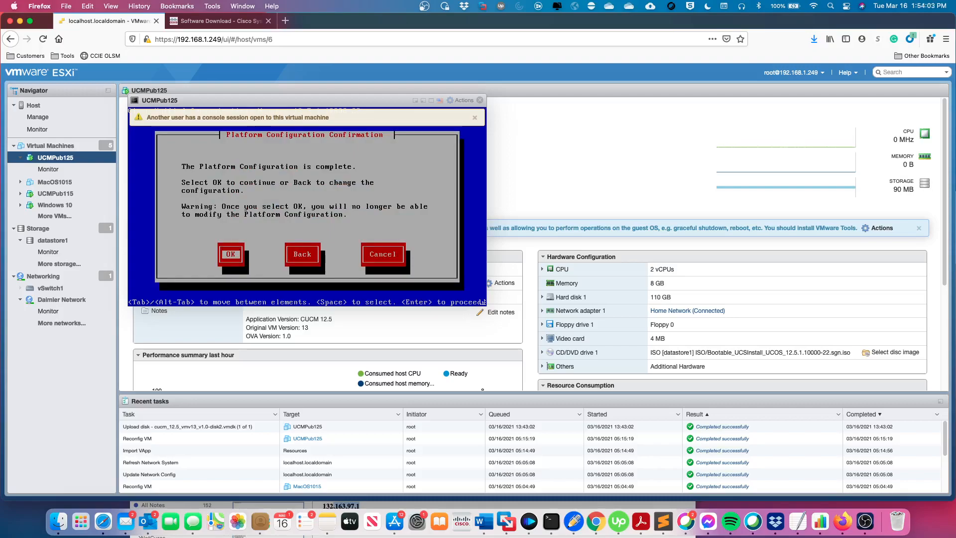
Confirm the platform configuration so CUCM 12.5.1 installs and boots to its login prompt.
{"action": "key", "text": "Return"}
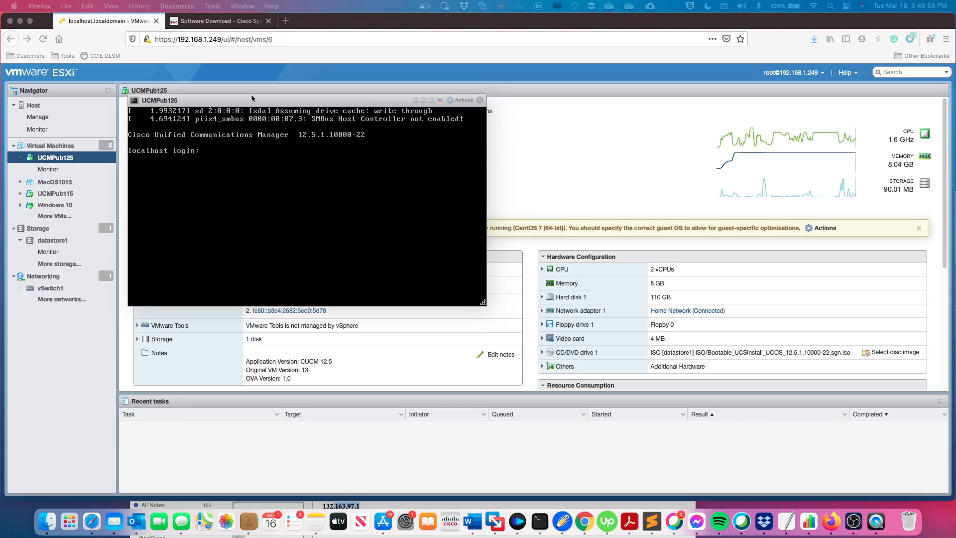
Load the CUCM server's start page at 192.168.1.130 in a new Firefox tab.
{"action": "left_click", "coordinate": [285, 21]}
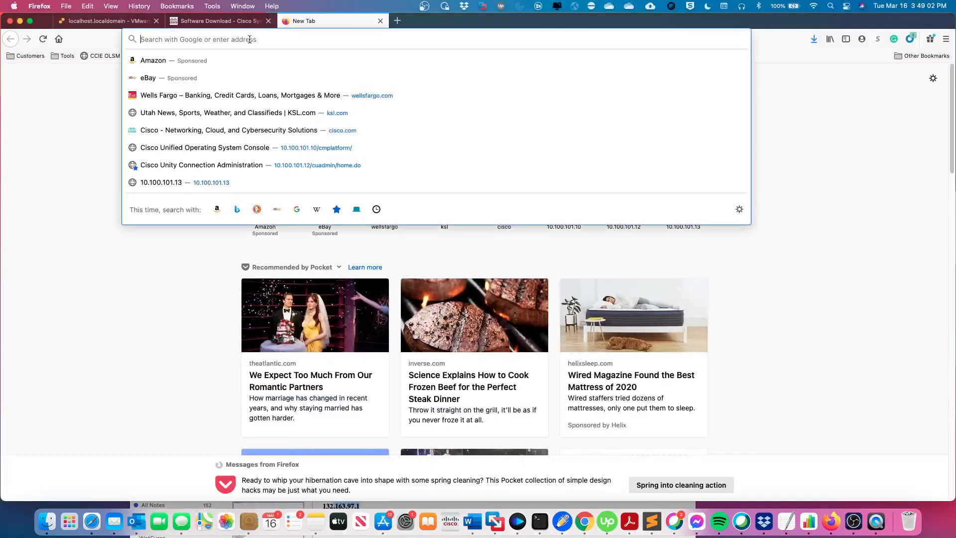
{"action": "type", "text": "192.168.1.130"}
{"action": "key", "text": "Return"}
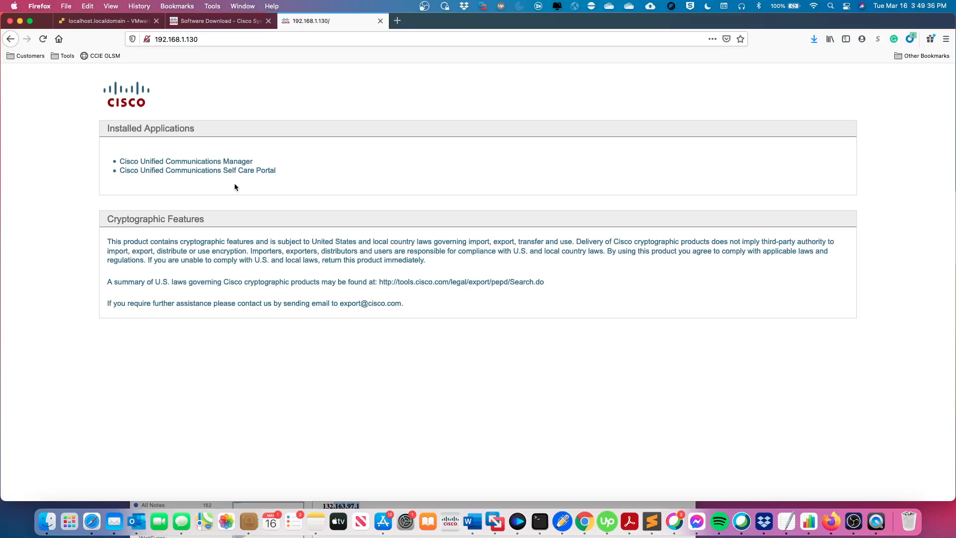
Open Cisco Unified Communications Manager administration and log in with the administrator username and password.
{"action": "left_click", "coordinate": [212, 163]}
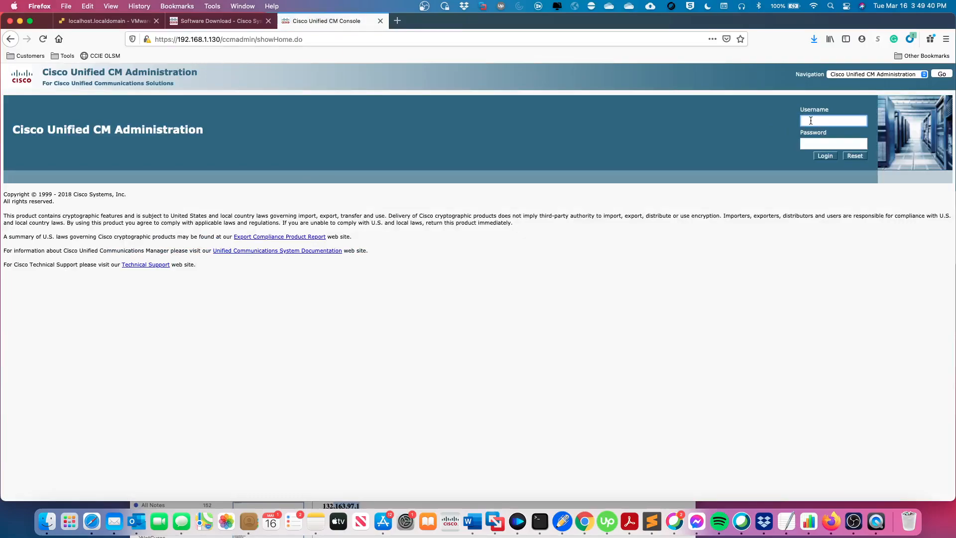
{"action": "type", "text": "admin"}
{"action": "key", "text": "Tab"}
{"action": "type", "text": "********"}
{"action": "key", "text": "Return"}
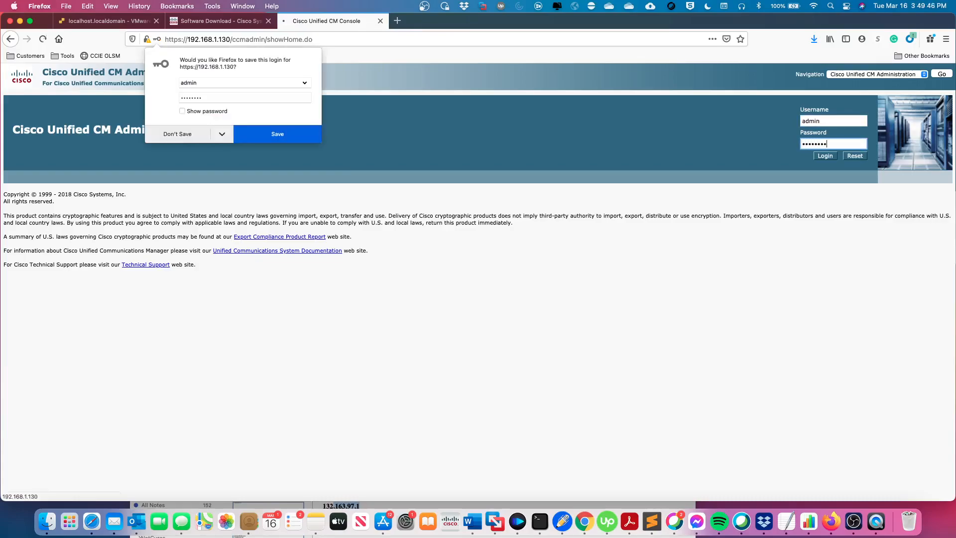
Decline Firefox's offer to save the login so the CM Administration home page loads.
{"action": "left_click", "coordinate": [185, 135]}
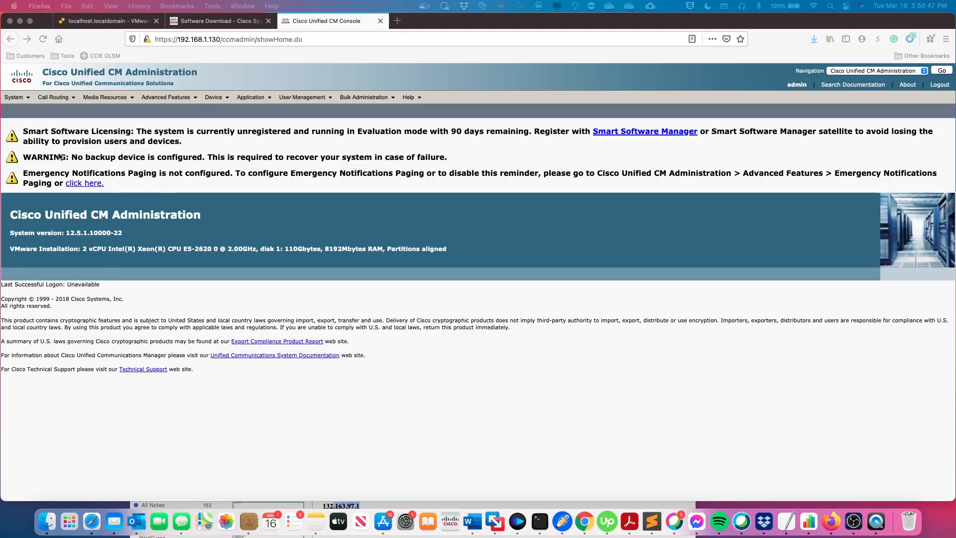
{"action": "left_click", "coordinate": [24, 100]}
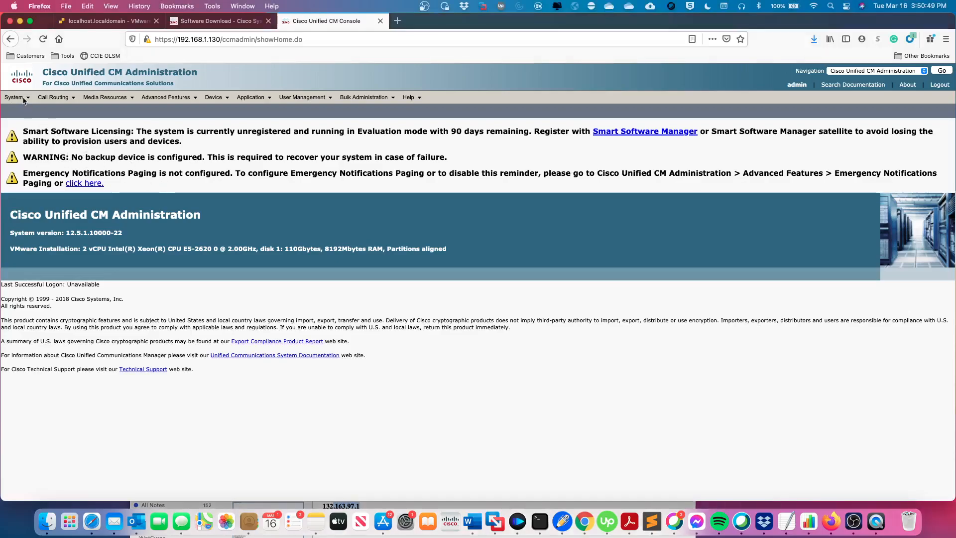
{"action": "mouse_move", "coordinate": [23, 101]}
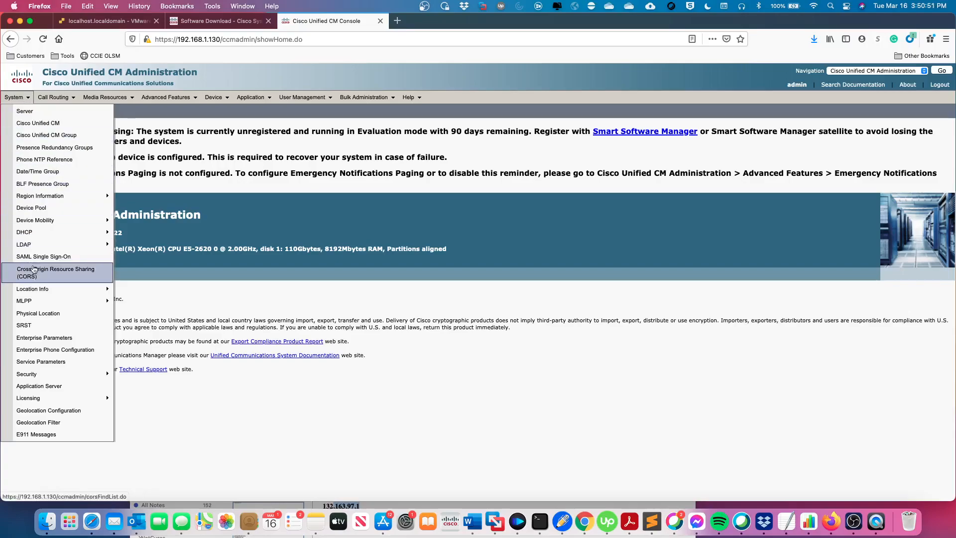
{"action": "mouse_move", "coordinate": [30, 397]}
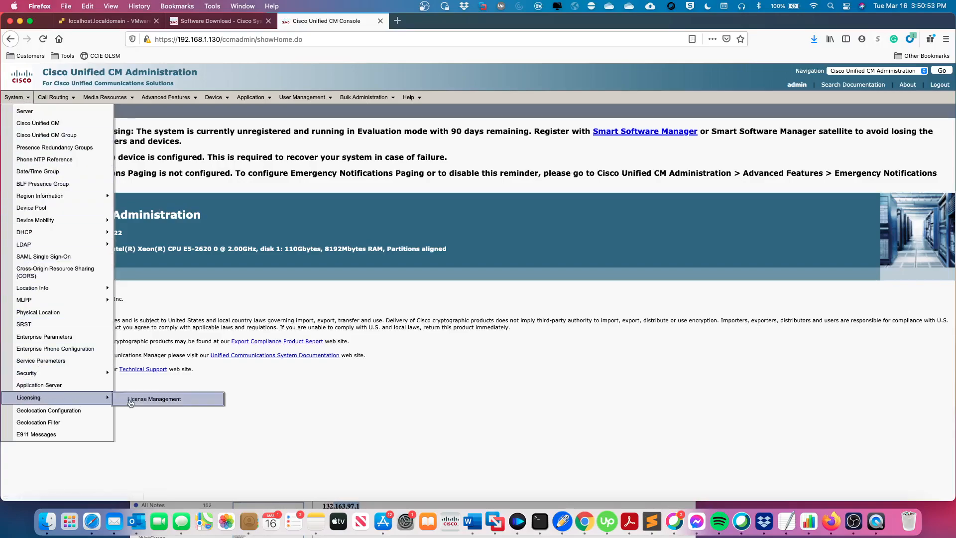
{"action": "left_click", "coordinate": [150, 400]}
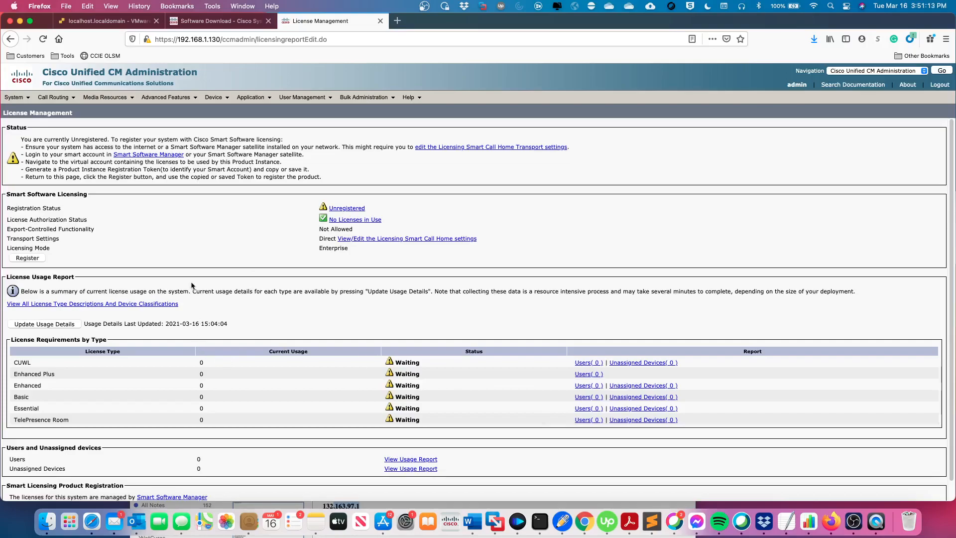
{"action": "scroll", "coordinate": [165, 243], "scroll_direction": "down", "scroll_amount": 1}
{"action": "scroll", "coordinate": [165, 243], "scroll_direction": "up", "scroll_amount": 1}
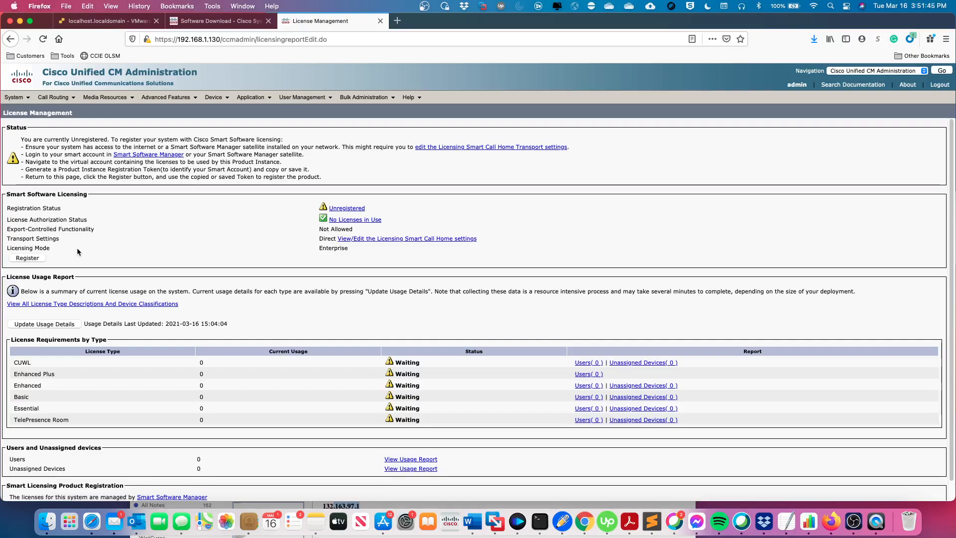
{"action": "left_click", "coordinate": [29, 259]}
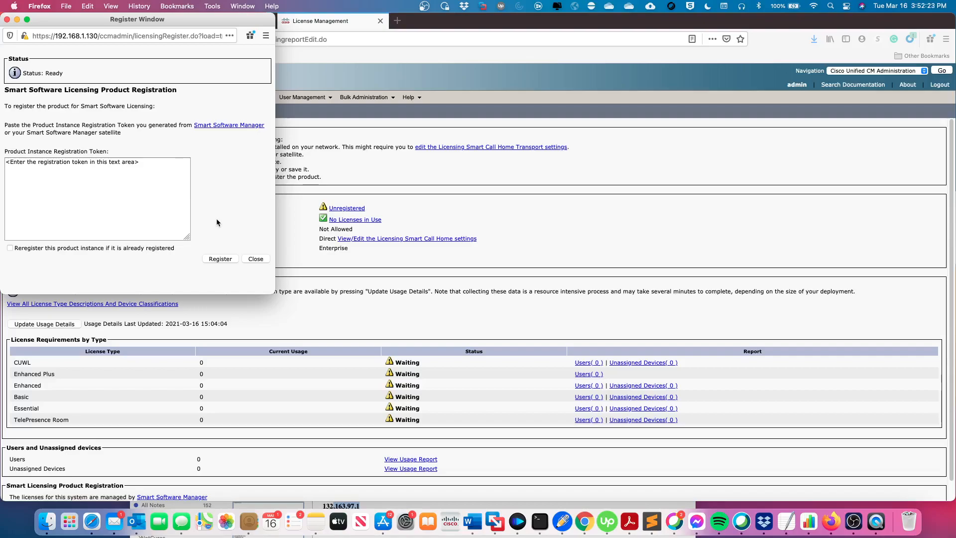
{"action": "left_click", "coordinate": [256, 259]}
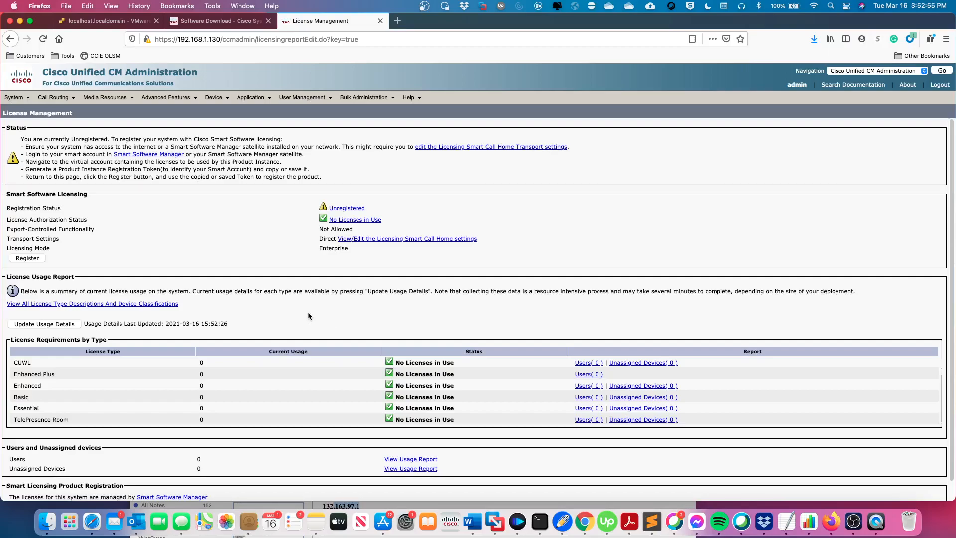
Scroll the License Management page to check every licence type shows No Licenses in Use.
{"action": "scroll", "coordinate": [264, 285], "scroll_direction": "down", "scroll_amount": 1}
{"action": "scroll", "coordinate": [263, 286], "scroll_direction": "up", "scroll_amount": 1}
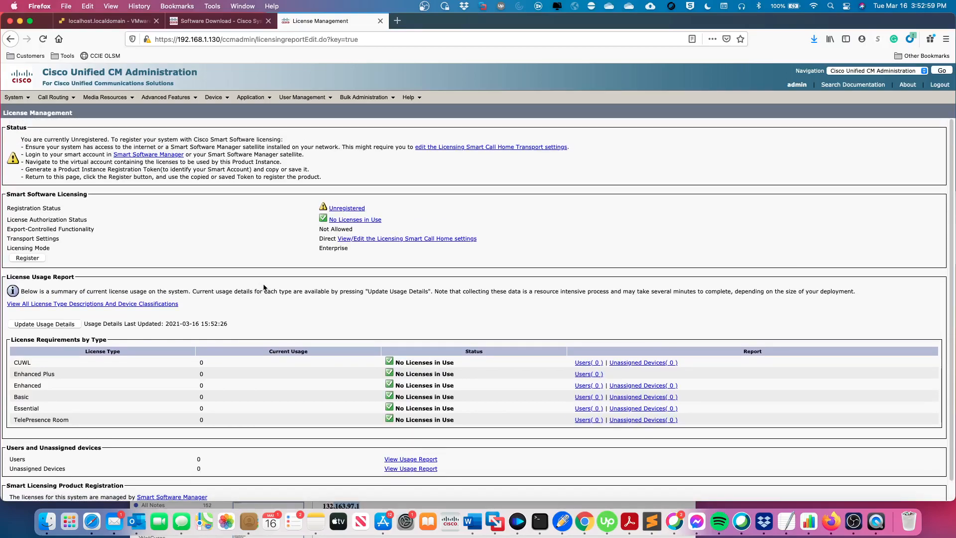